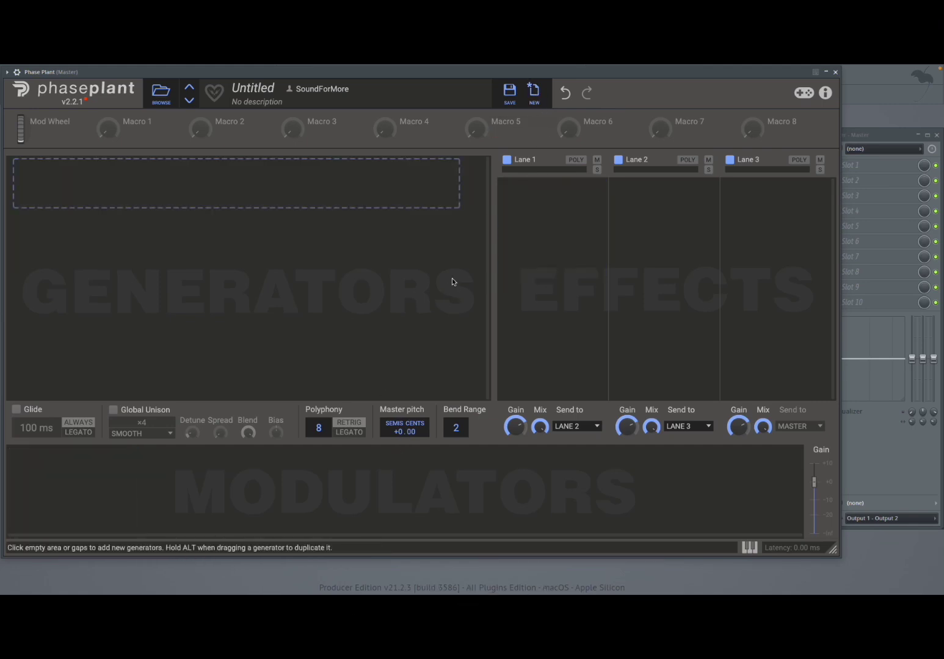
# Step: Add a Sampler generator, then switch its group and Sample module off and back on
pyautogui.click(270, 186)
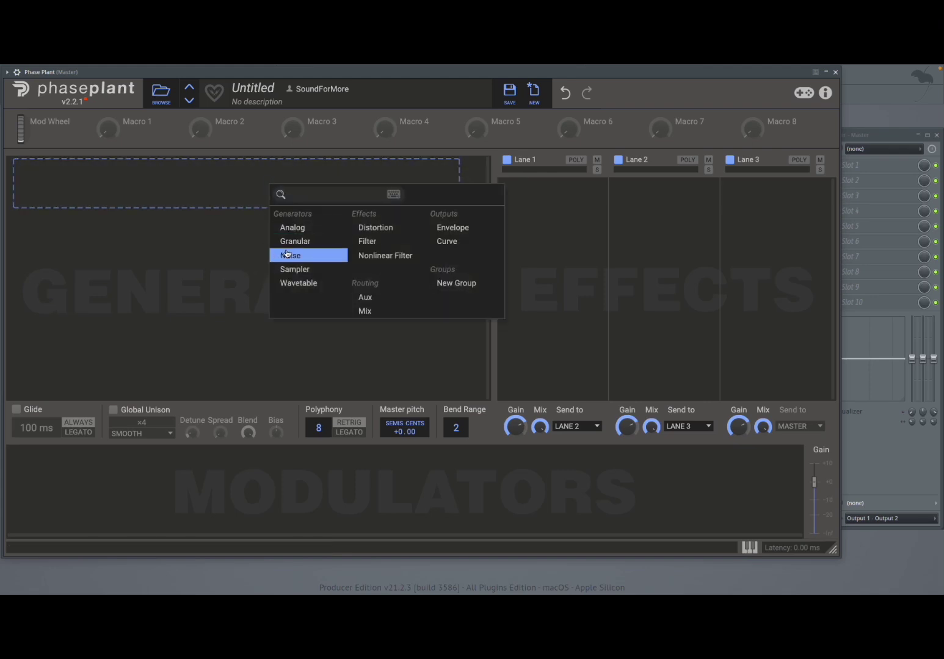
pyautogui.click(294, 269)
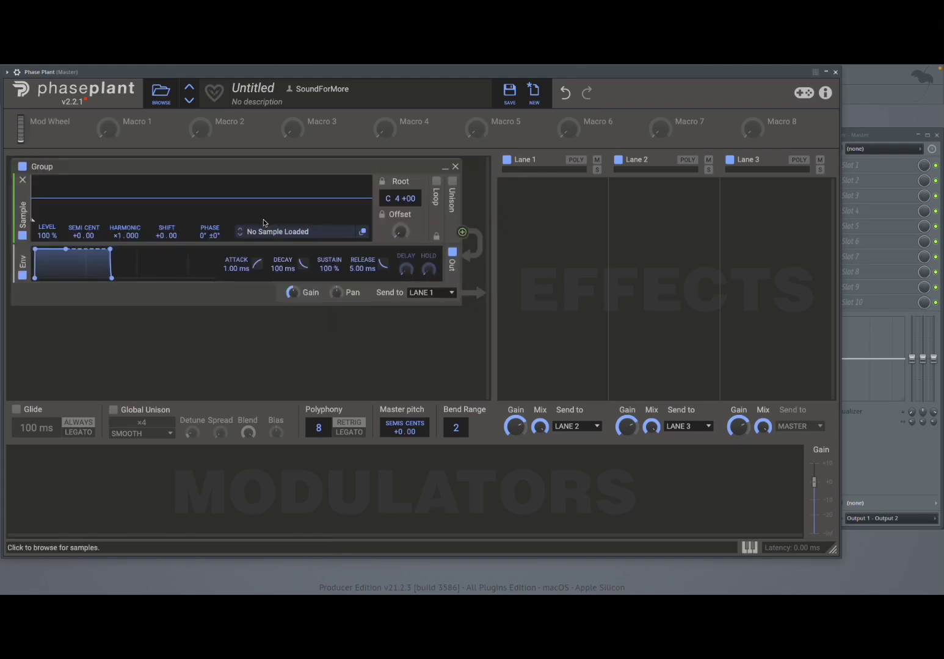
pyautogui.click(22, 167)
pyautogui.click(22, 167)
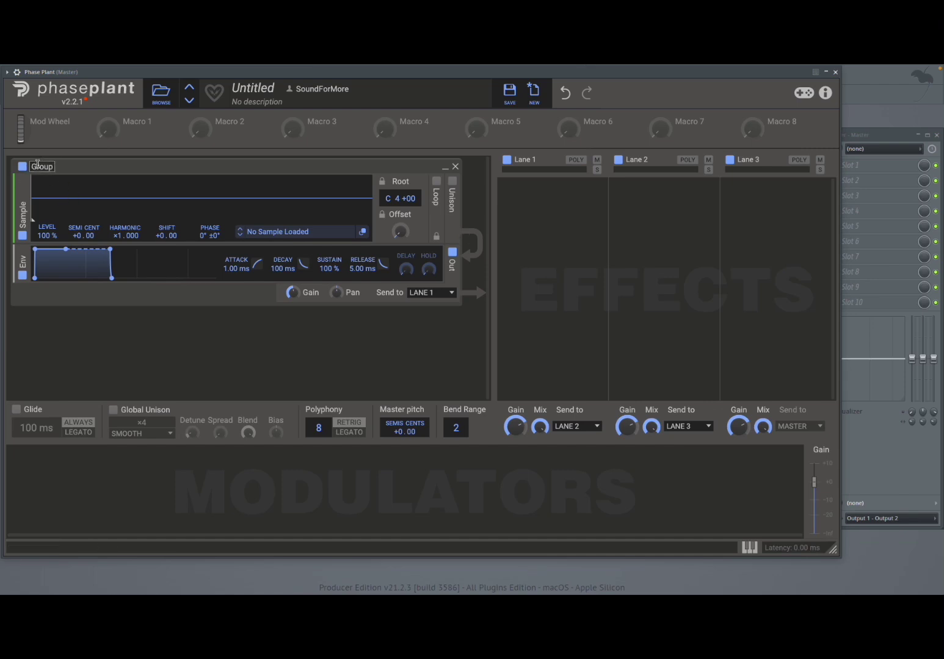
pyautogui.click(24, 236)
pyautogui.click(24, 236)
# Step: Delete the Sample module and the whole Sampler group, then add a fresh Sampler group
pyautogui.click(22, 181)
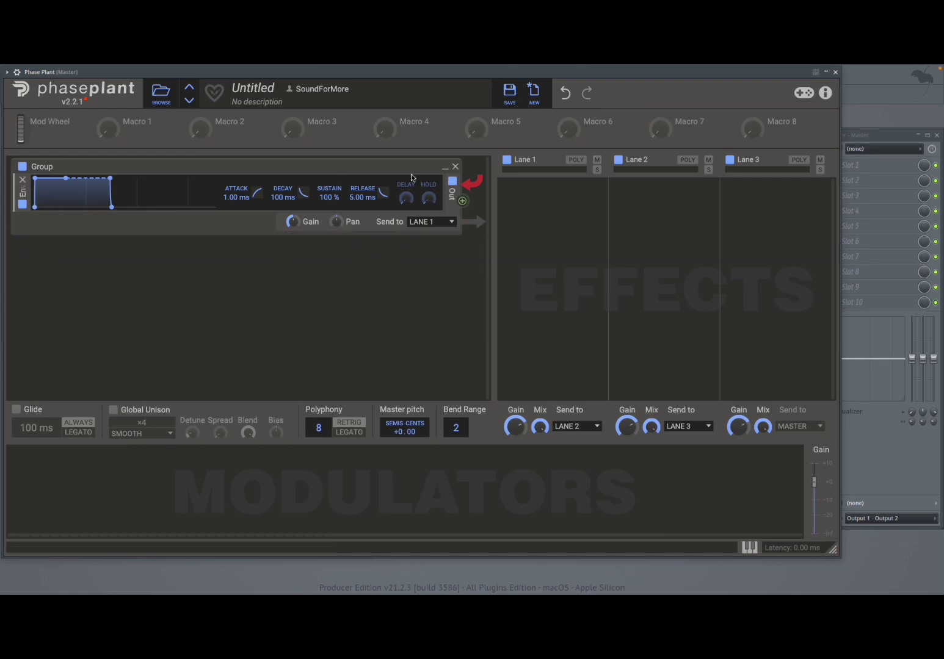
pyautogui.click(454, 168)
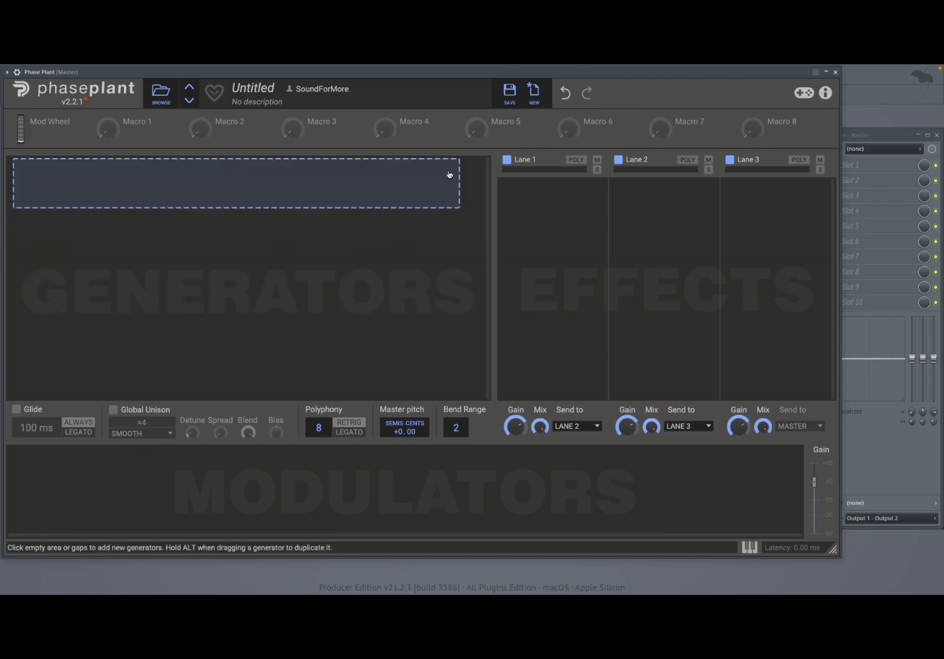
pyautogui.click(205, 185)
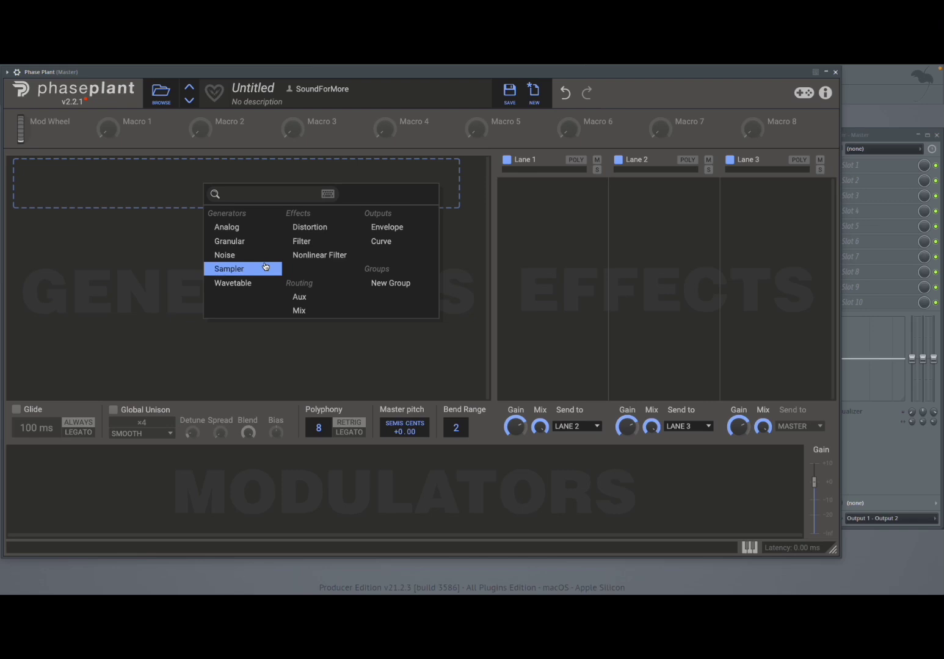
pyautogui.click(266, 269)
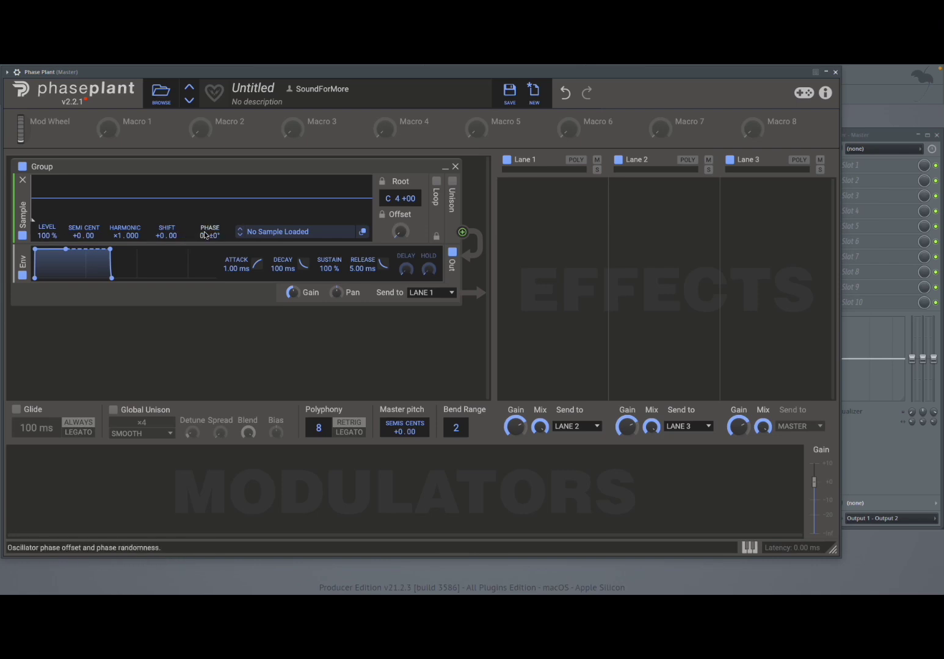
# Step: Load 5H-2 2+1 Fizz, then replace it with BS2 Big Round from Symplesound Analog
pyautogui.click(297, 233)
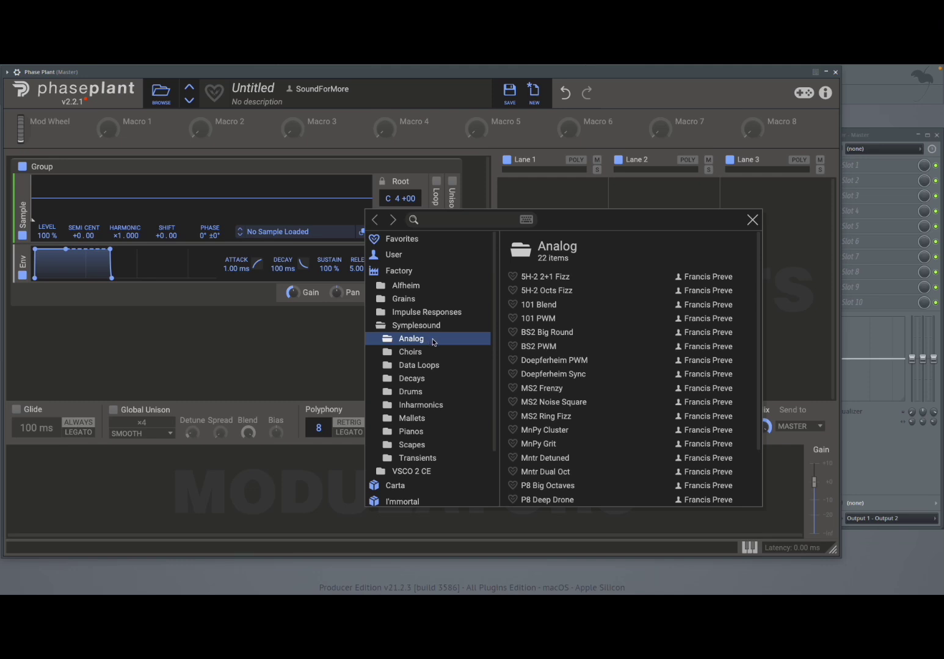
pyautogui.click(569, 277)
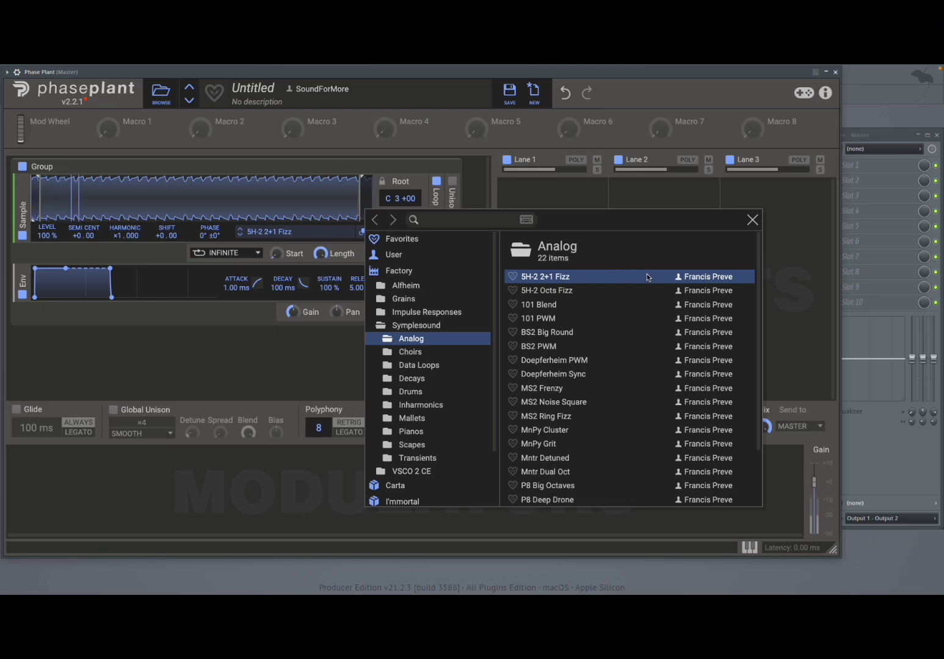
pyautogui.click(625, 332)
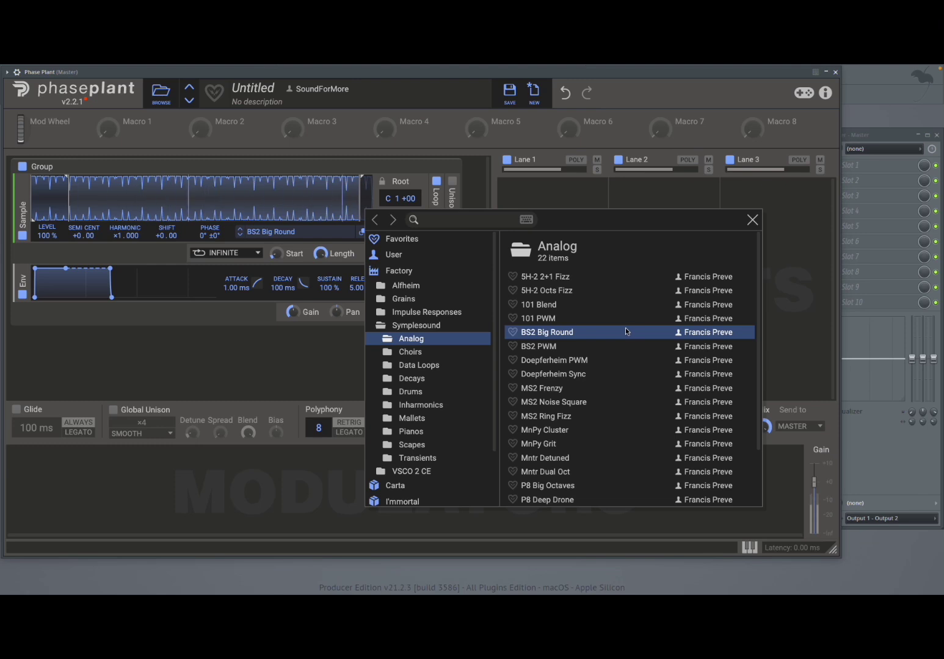
pyautogui.click(753, 220)
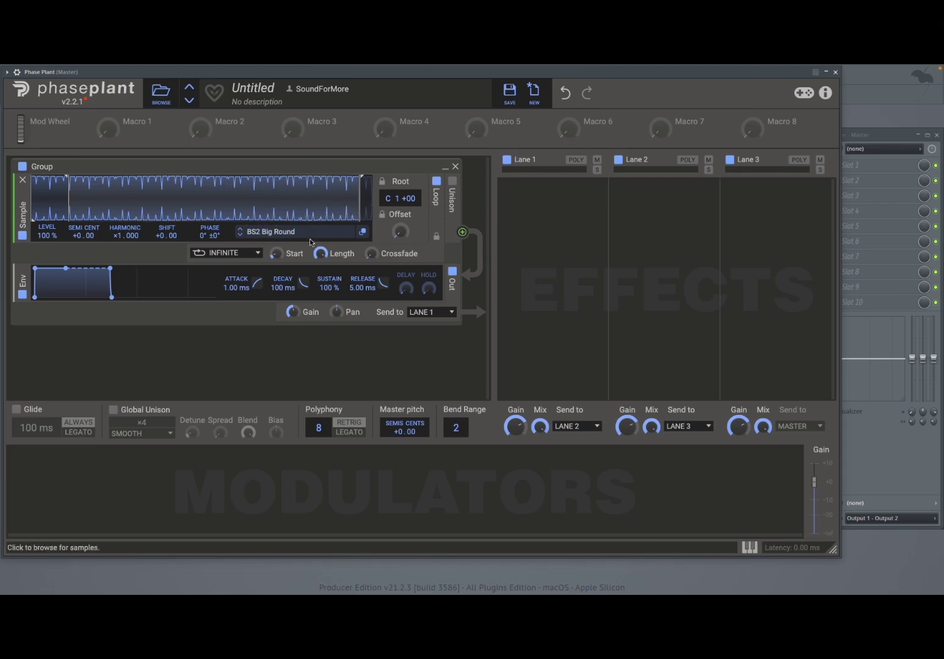
# Step: Switch the Sample module's Loop off, back on, then off again
pyautogui.click(436, 182)
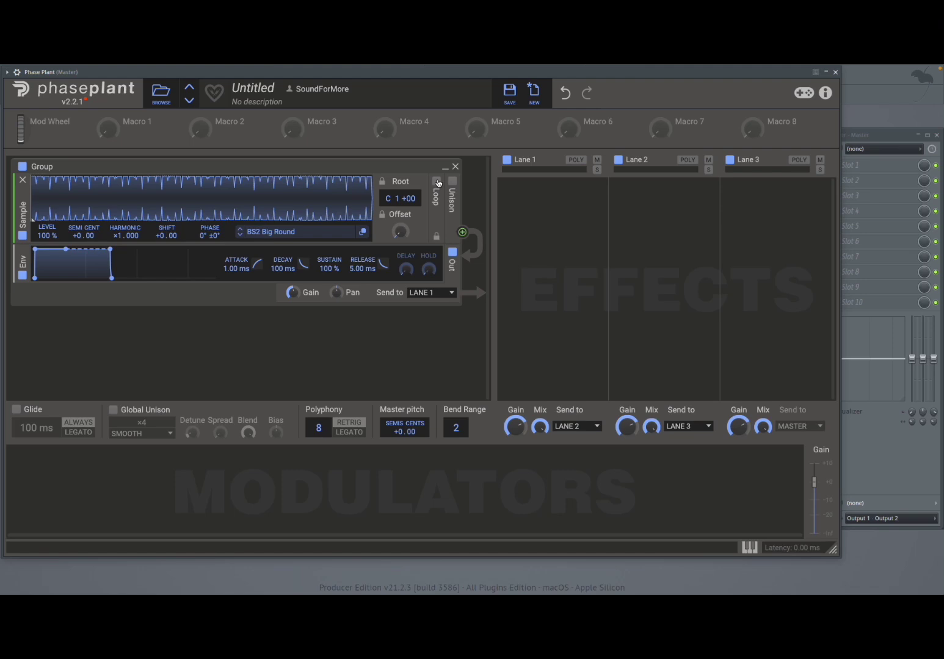
pyautogui.click(436, 182)
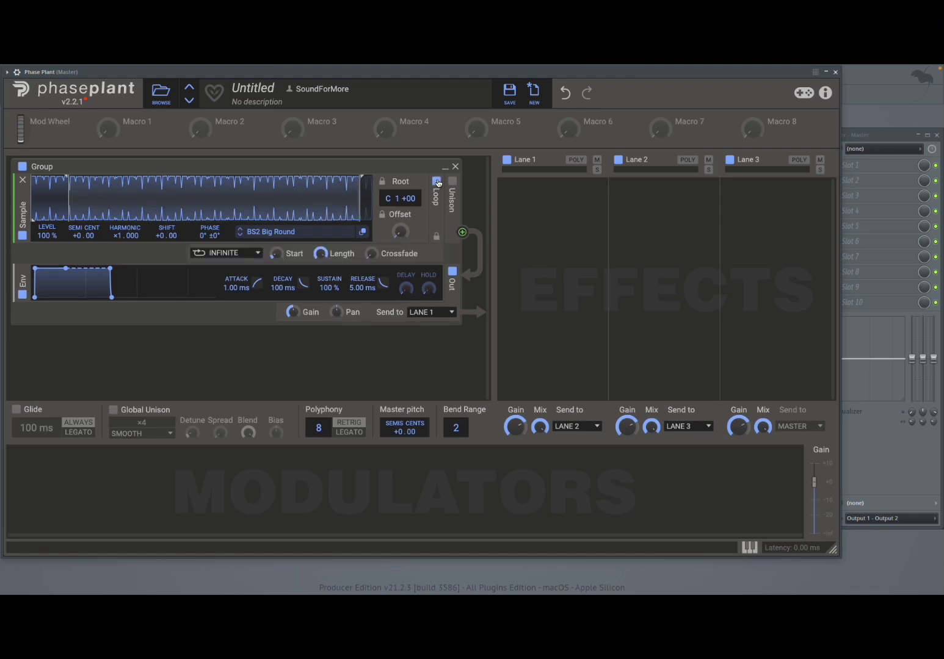
pyautogui.click(436, 182)
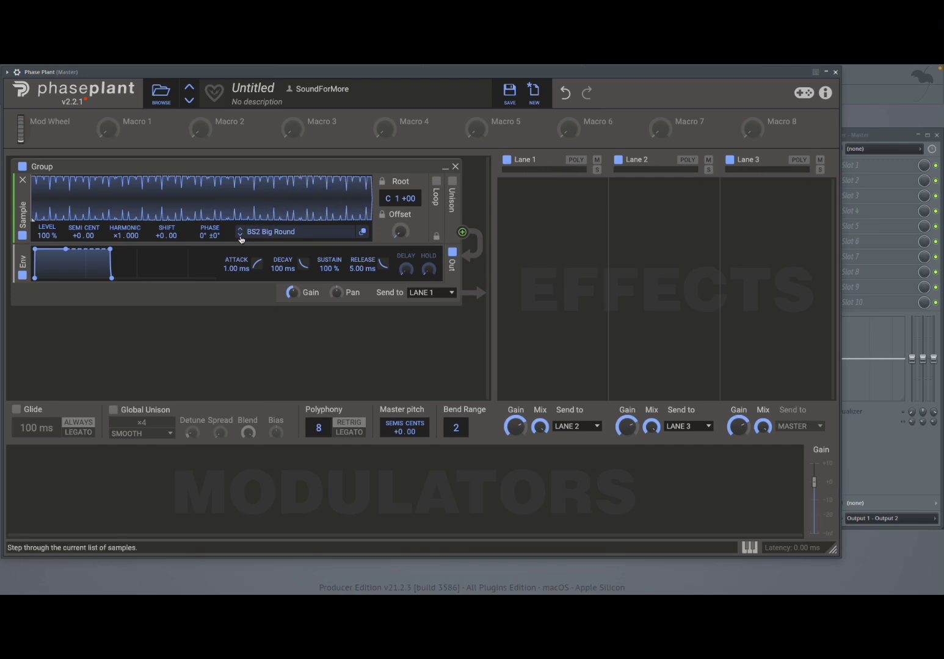
# Step: Load the Drums Loop sample from the Desktop folder into the Sampler
pyautogui.click(289, 234)
pyautogui.scroll(-3, 439, 369)
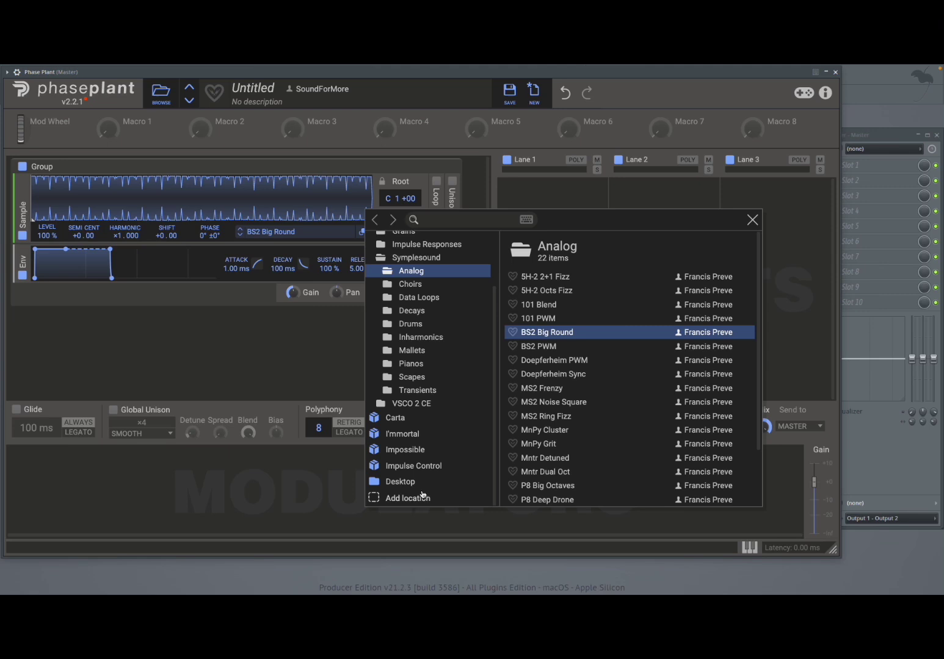
pyautogui.click(400, 481)
pyautogui.scroll(-4, 553, 400)
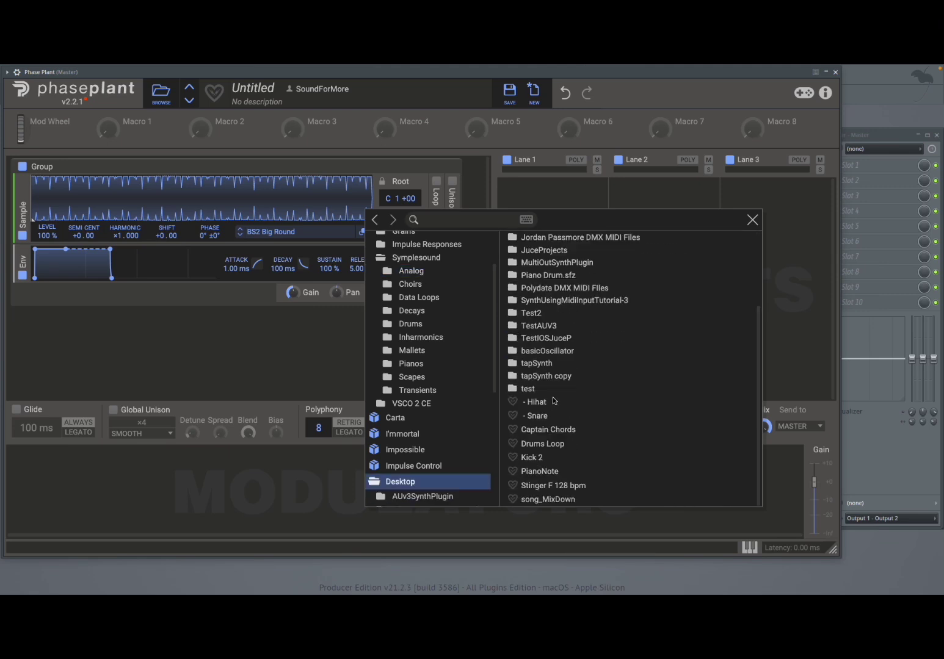
pyautogui.click(566, 447)
pyautogui.click(752, 220)
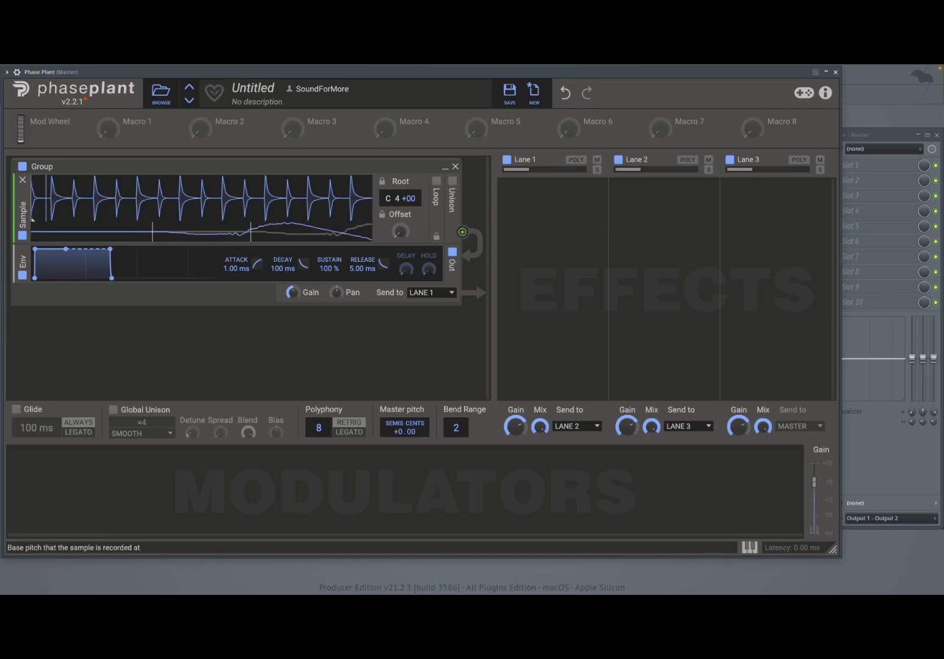
# Step: Set the Drums Loop root note to F#3 −01, then reopen the sample browser
pyautogui.moveTo(391, 202)
pyautogui.mouseDown()
pyautogui.moveTo(391, 177)
pyautogui.moveTo(391, 198)
pyautogui.moveTo(407, 204)
pyautogui.mouseUp()
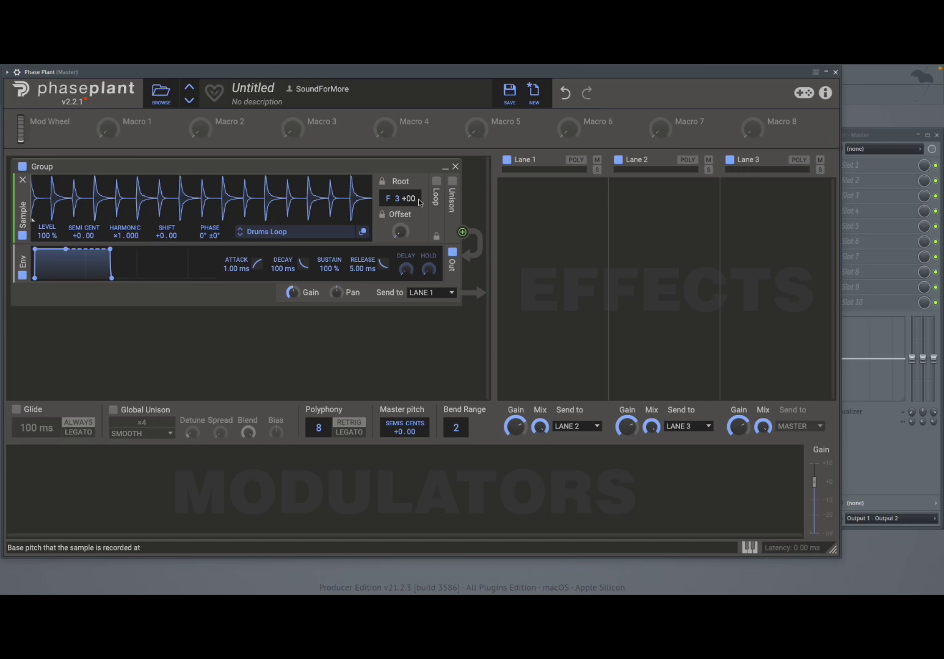
pyautogui.moveTo(412, 203)
pyautogui.mouseDown()
pyautogui.moveTo(412, 183)
pyautogui.moveTo(411, 204)
pyautogui.mouseUp()
pyautogui.click(302, 231)
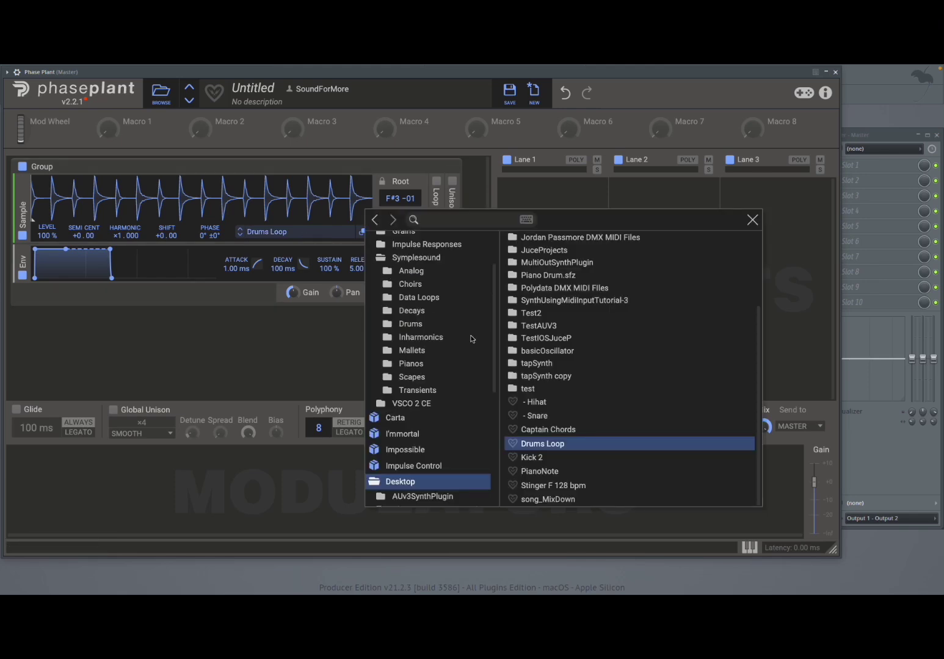
# Step: Swap in the Grand A (C2) piano sample, leaving its root note at C 2 +00
pyautogui.click(437, 366)
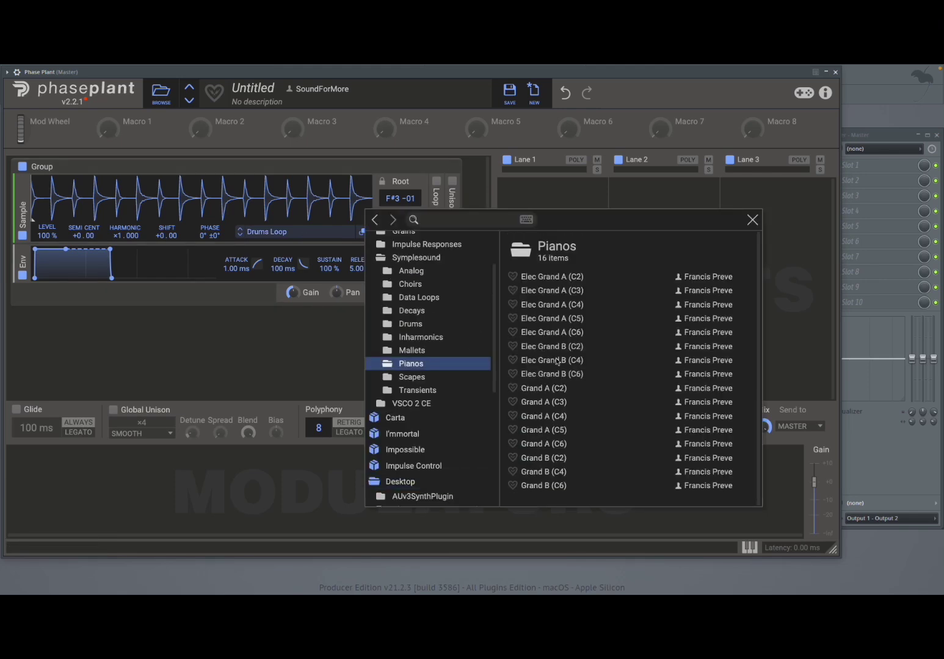
pyautogui.click(561, 391)
pyautogui.click(752, 220)
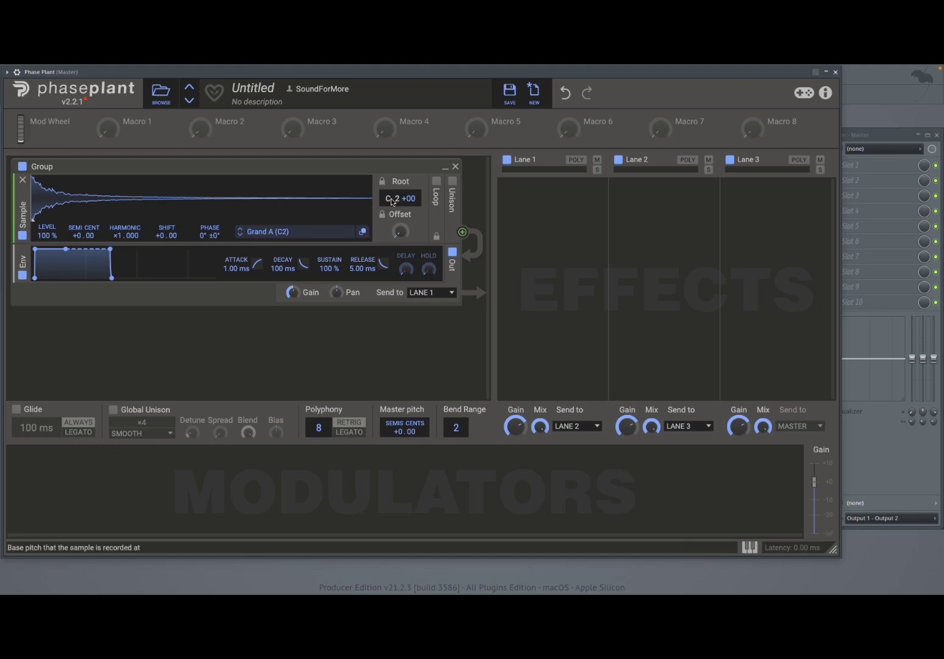
pyautogui.moveTo(391, 202)
pyautogui.mouseDown()
pyautogui.moveTo(392, 222)
pyautogui.moveTo(389, 182)
pyautogui.mouseUp()
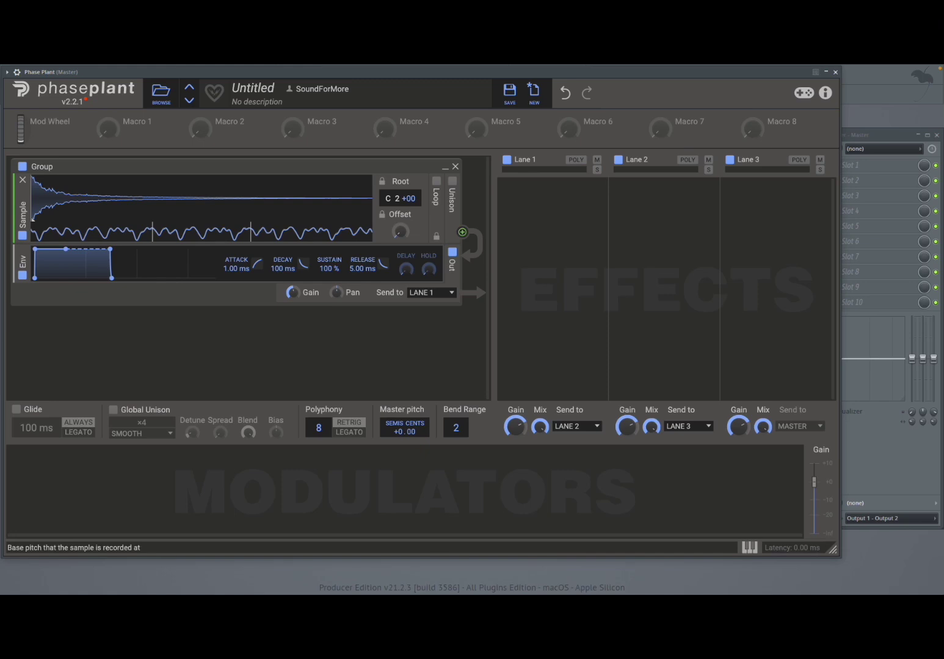
pyautogui.moveTo(388, 183); pyautogui.dragTo(388, 182)
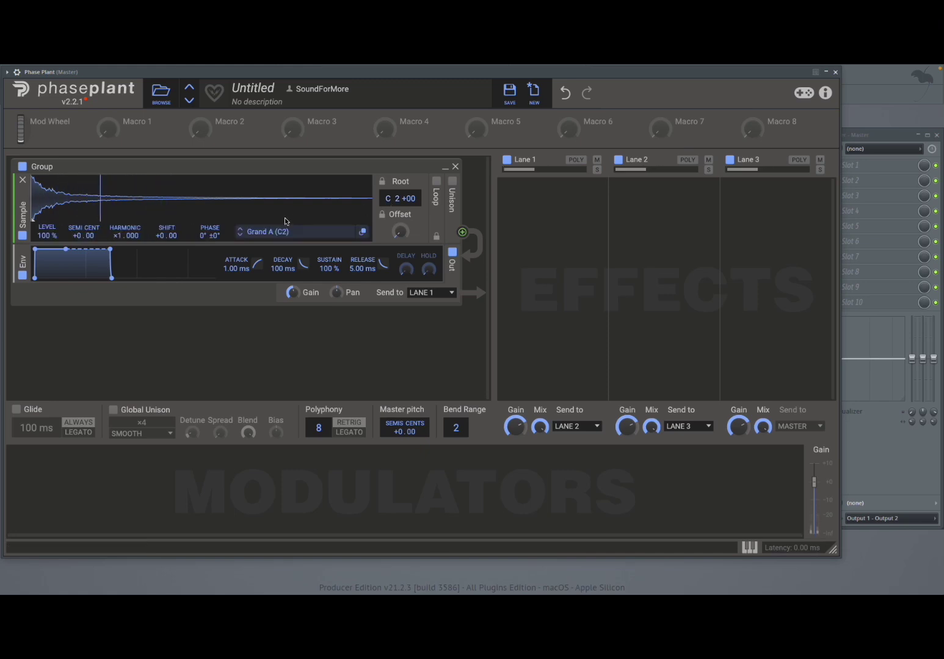
pyautogui.click(363, 233)
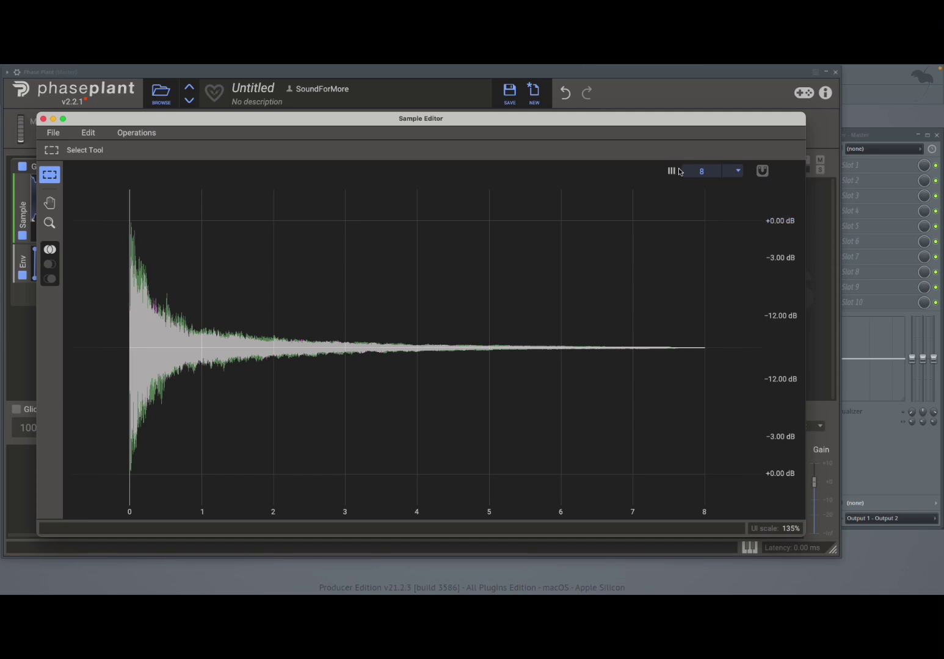
pyautogui.click(43, 119)
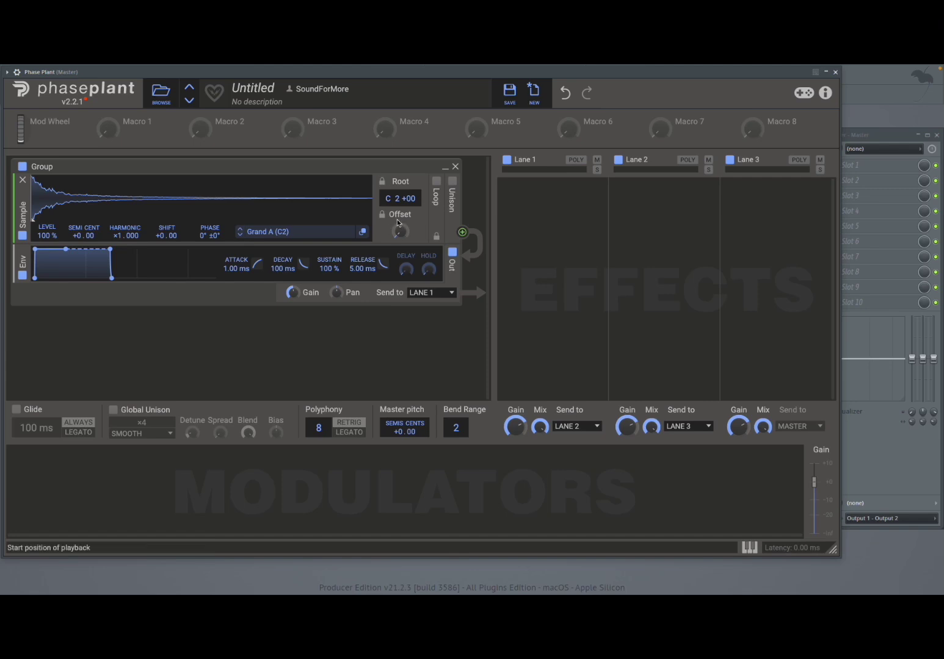
# Step: Set the Grand A (C2) sample Offset to 20% and turn on Loop
pyautogui.moveTo(400, 231)
pyautogui.mouseDown()
pyautogui.moveTo(400, 211)
pyautogui.moveTo(395, 242)
pyautogui.mouseUp()
pyautogui.click(437, 182)
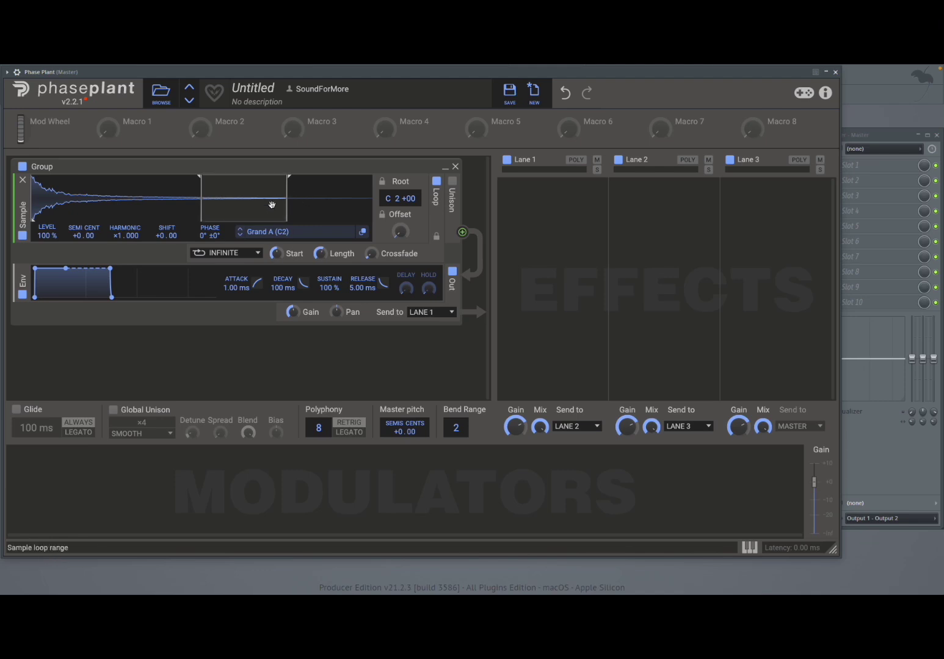
# Step: Set the loop mode to SUSTAIN and lengthen the envelope's release time
pyautogui.click(244, 253)
pyautogui.click(242, 265)
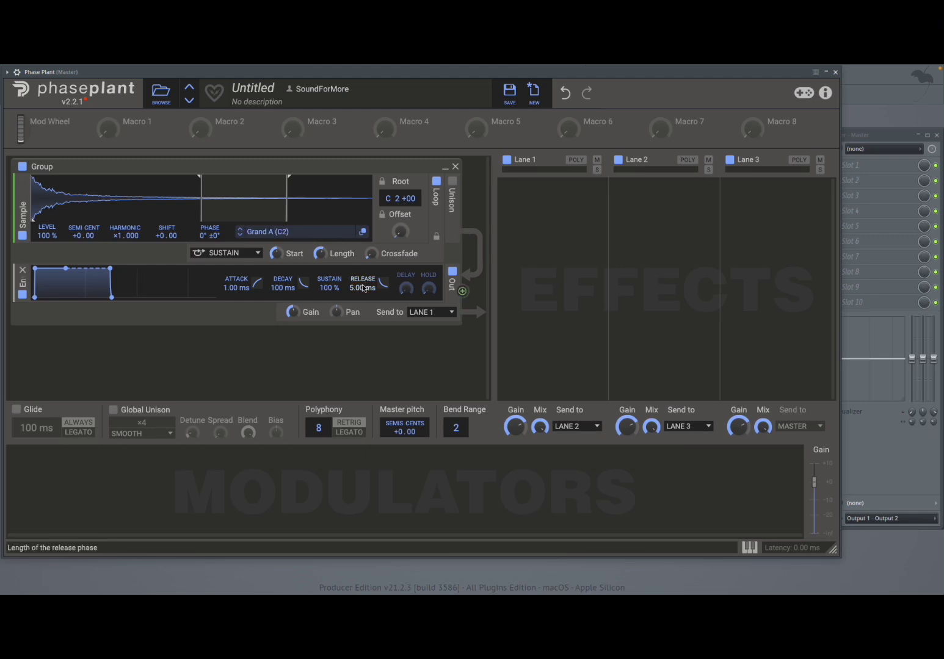
pyautogui.moveTo(364, 288); pyautogui.dragTo(364, 256)
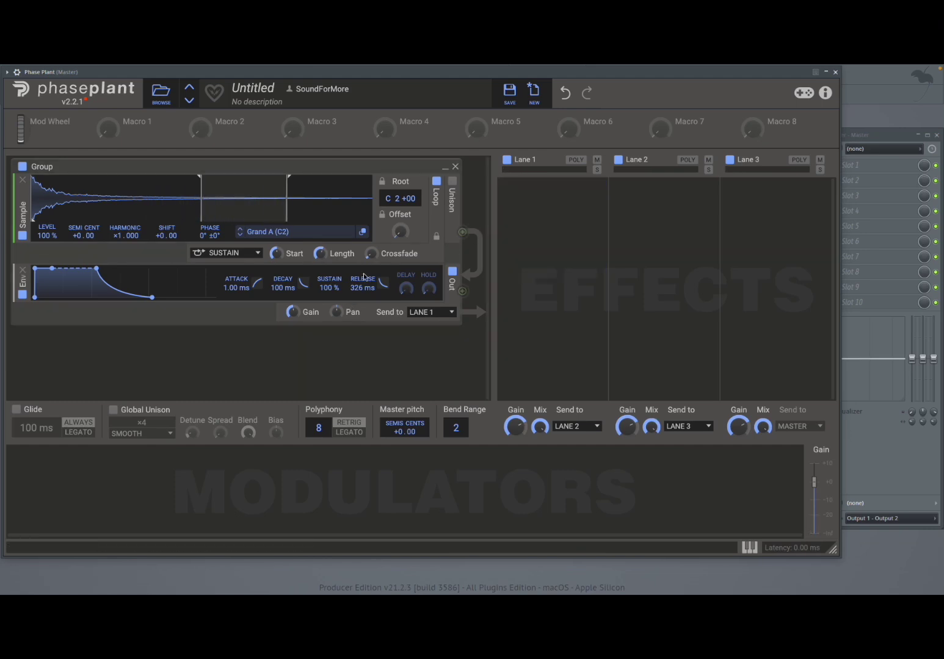
pyautogui.scroll(3, 360, 284)
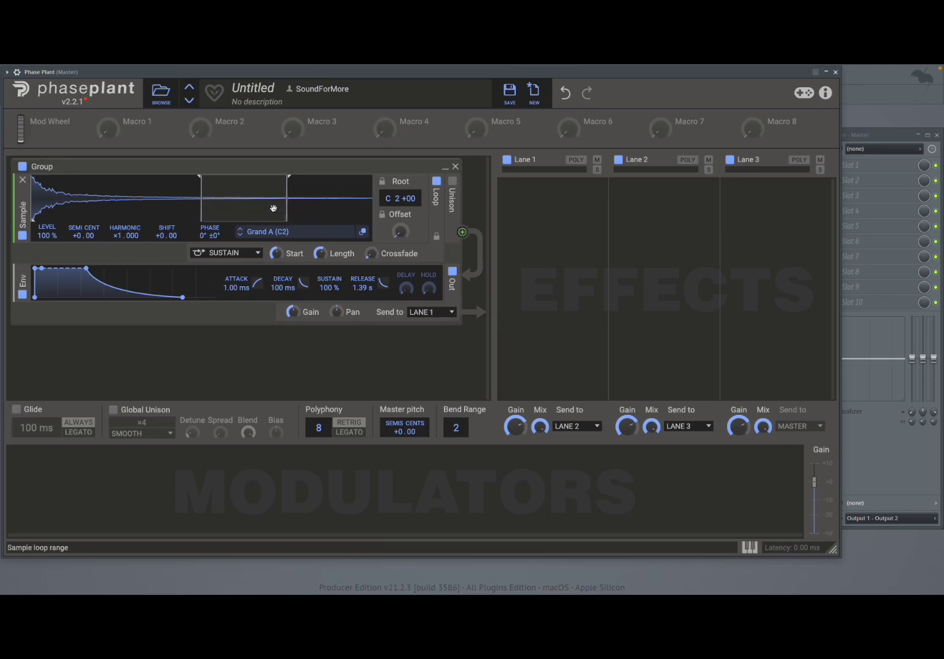
# Step: Try PING PONG loop mode, then settle on REVERSE
pyautogui.click(254, 258)
pyautogui.click(222, 277)
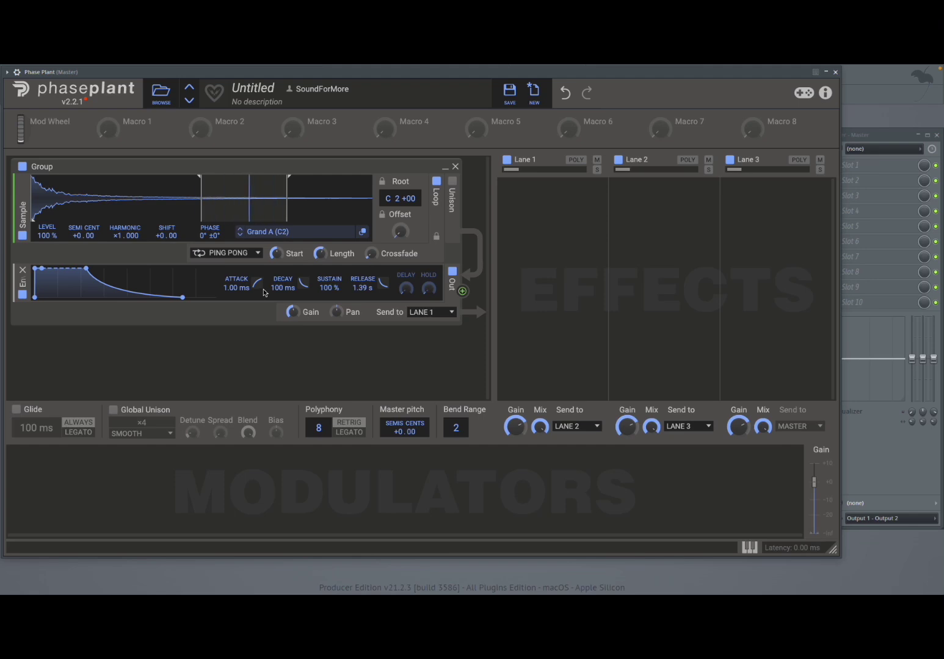
pyautogui.click(221, 255)
pyautogui.click(220, 294)
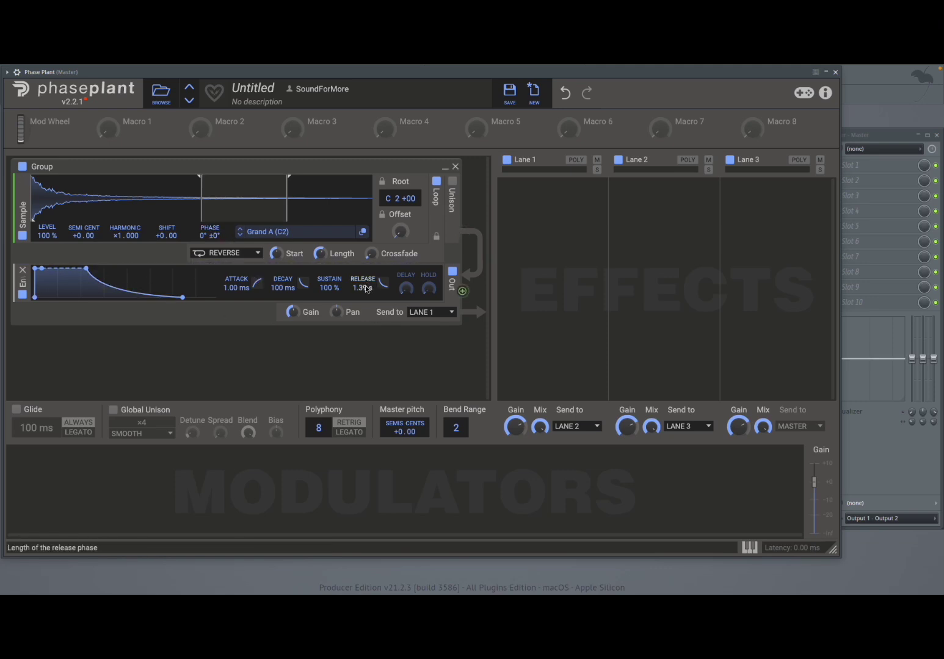
pyautogui.click(225, 254)
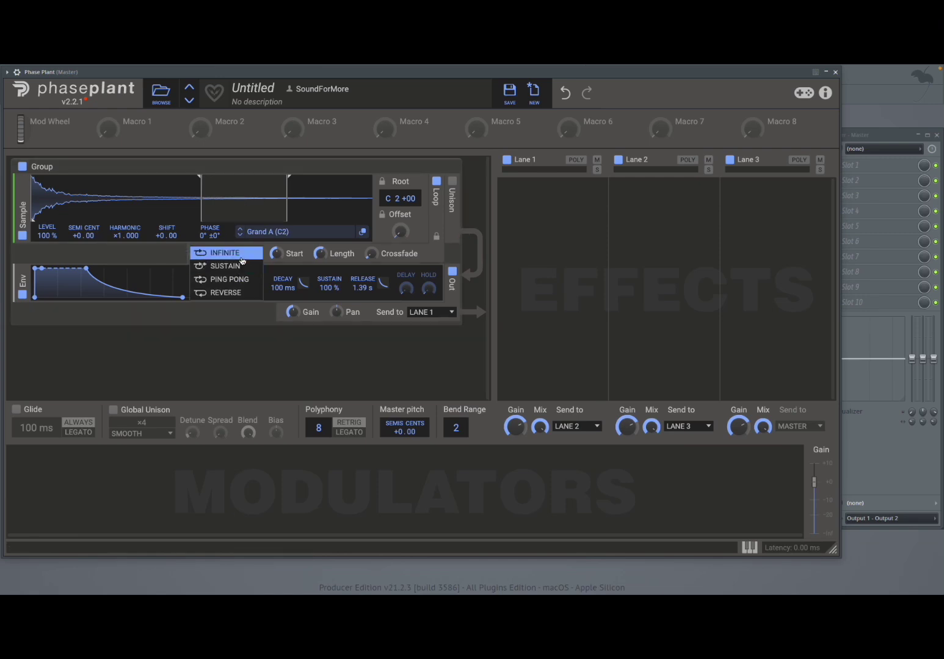
# Step: Load Data Loop 5 (120) from the Data Loops folder in place of the piano
pyautogui.click(330, 232)
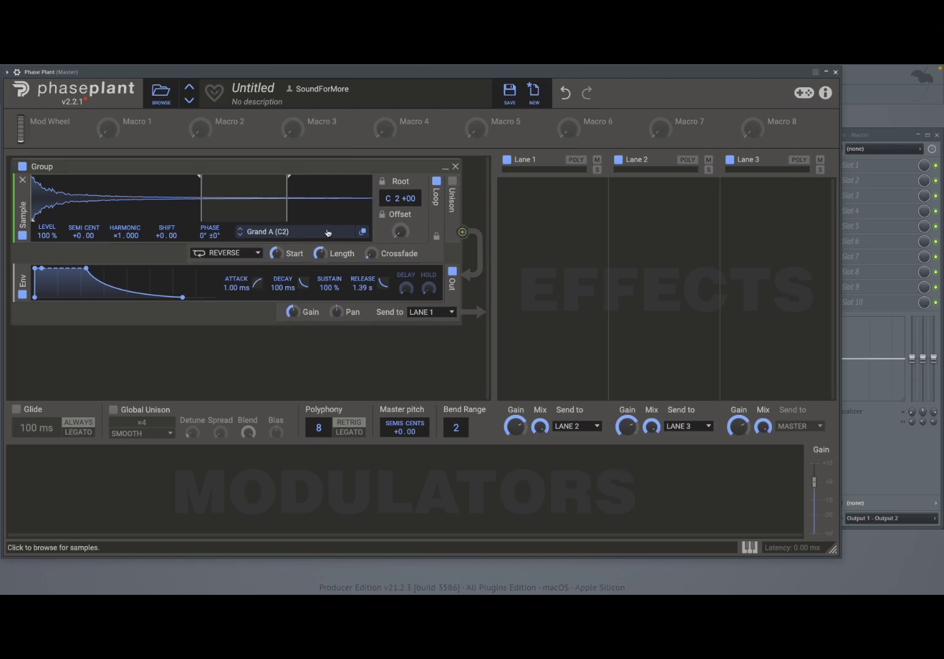
pyautogui.click(318, 233)
pyautogui.click(419, 298)
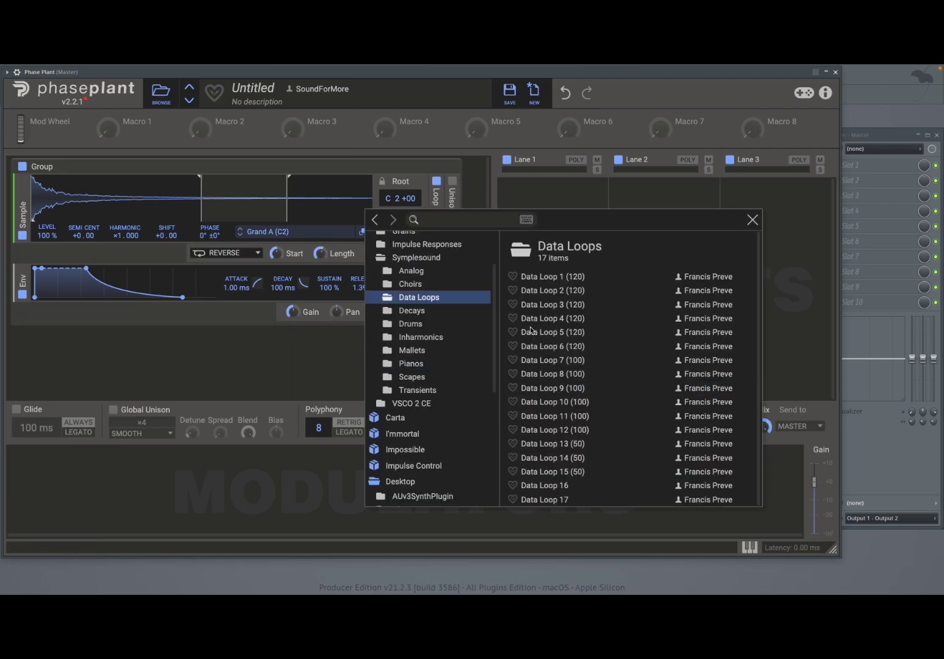
pyautogui.click(532, 331)
pyautogui.click(750, 220)
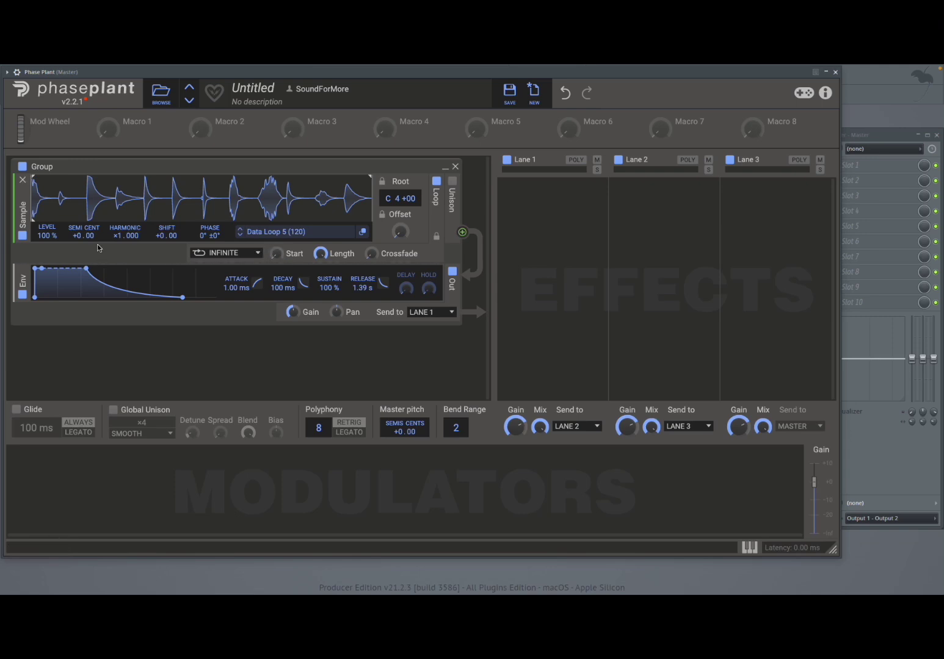
# Step: Move the playback start later, shorten the loop, and loop it in INFINITE mode
pyautogui.moveTo(34, 177)
pyautogui.mouseDown()
pyautogui.moveTo(75, 202)
pyautogui.moveTo(149, 214)
pyautogui.mouseUp()
pyautogui.moveTo(369, 176); pyautogui.dragTo(194, 177)
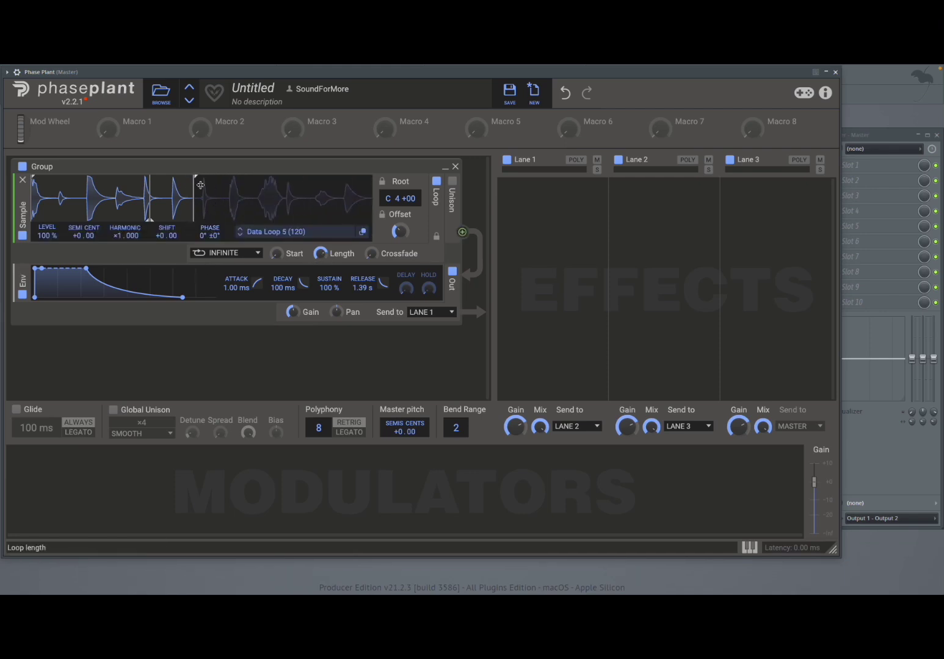
pyautogui.click(217, 256)
pyautogui.click(216, 269)
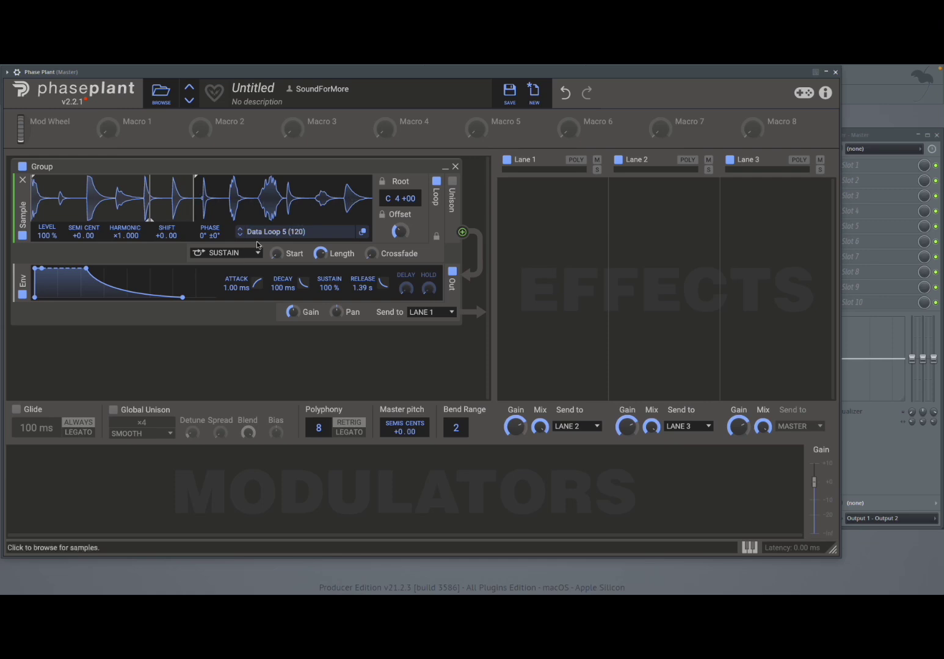
pyautogui.click(228, 255)
pyautogui.click(227, 254)
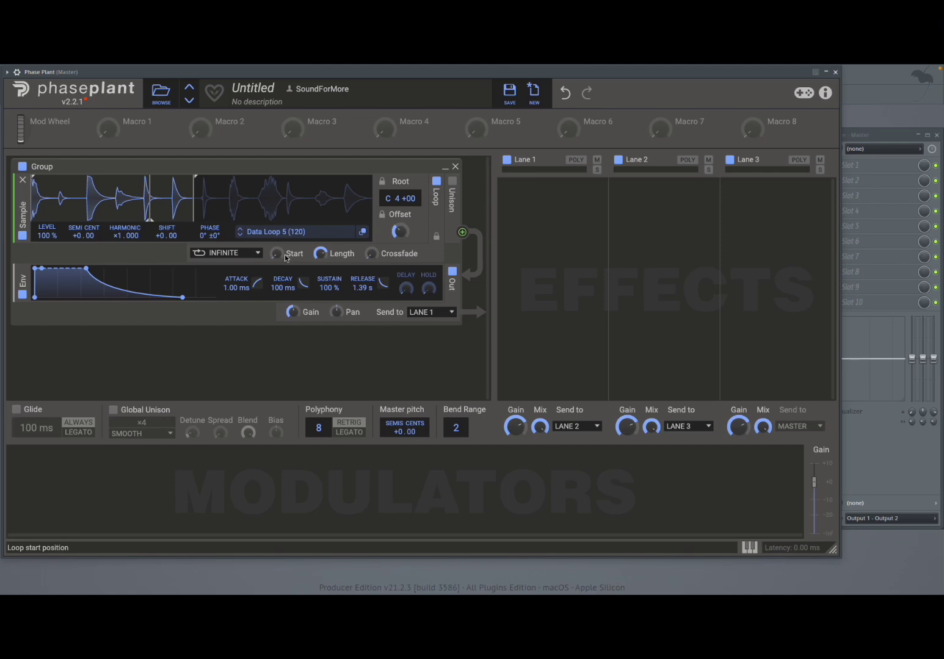
pyautogui.moveTo(285, 257)
pyautogui.mouseDown()
pyautogui.moveTo(285, 241)
pyautogui.moveTo(282, 255)
pyautogui.moveTo(320, 264)
pyautogui.moveTo(319, 245)
pyautogui.moveTo(320, 254)
pyautogui.mouseUp()
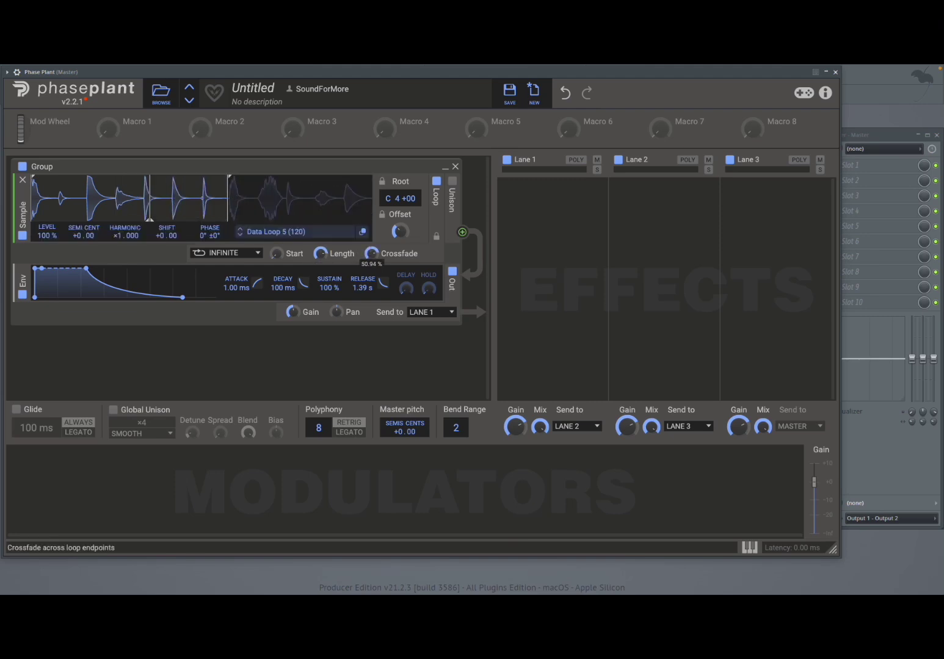
# Step: Load Elec Grand A (C4), then replace it with Alto Choir from Choirs
pyautogui.click(305, 231)
pyautogui.click(428, 364)
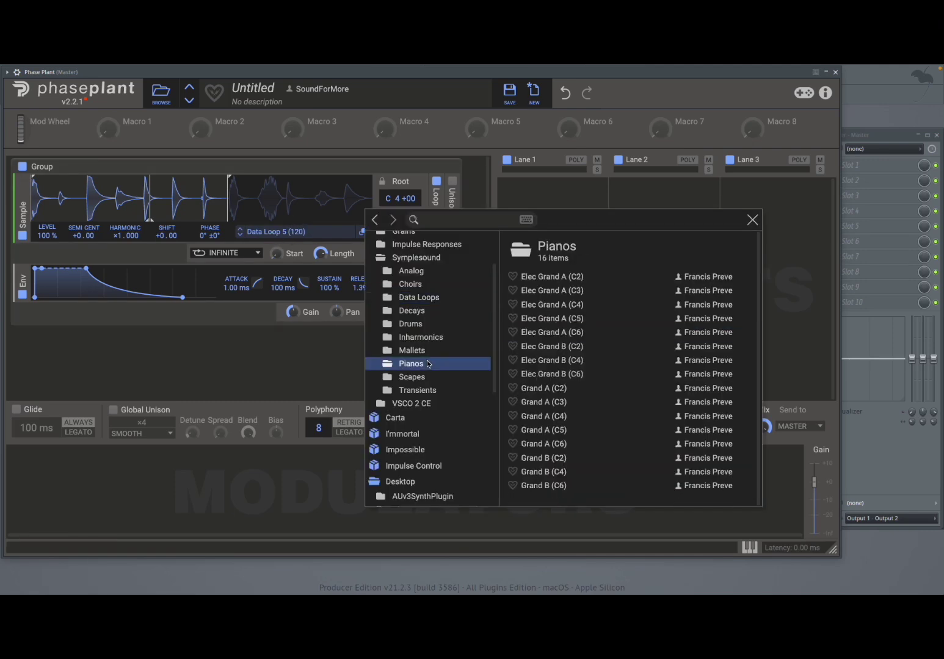
pyautogui.click(563, 305)
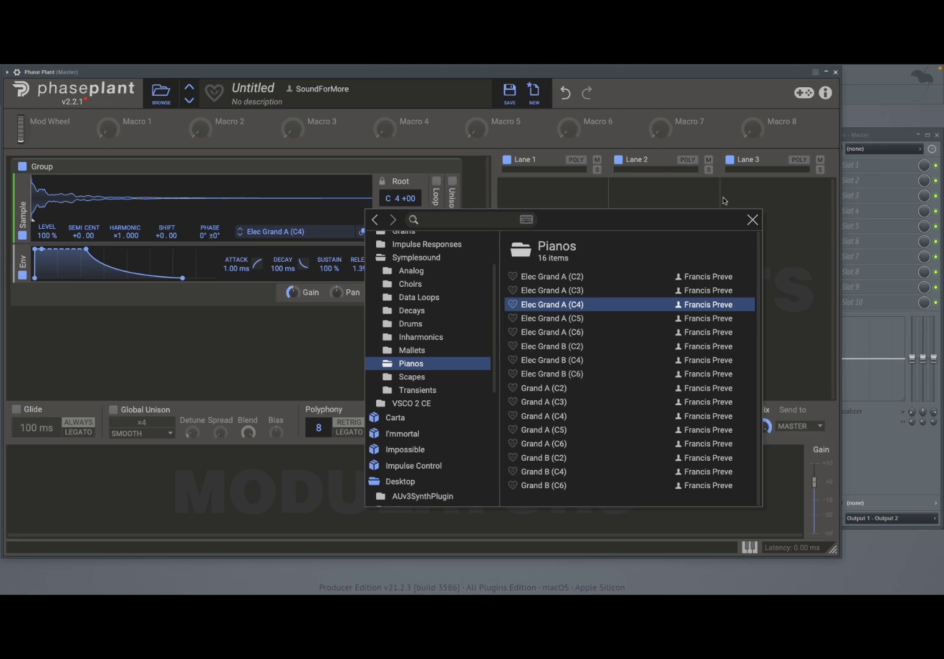
pyautogui.click(434, 274)
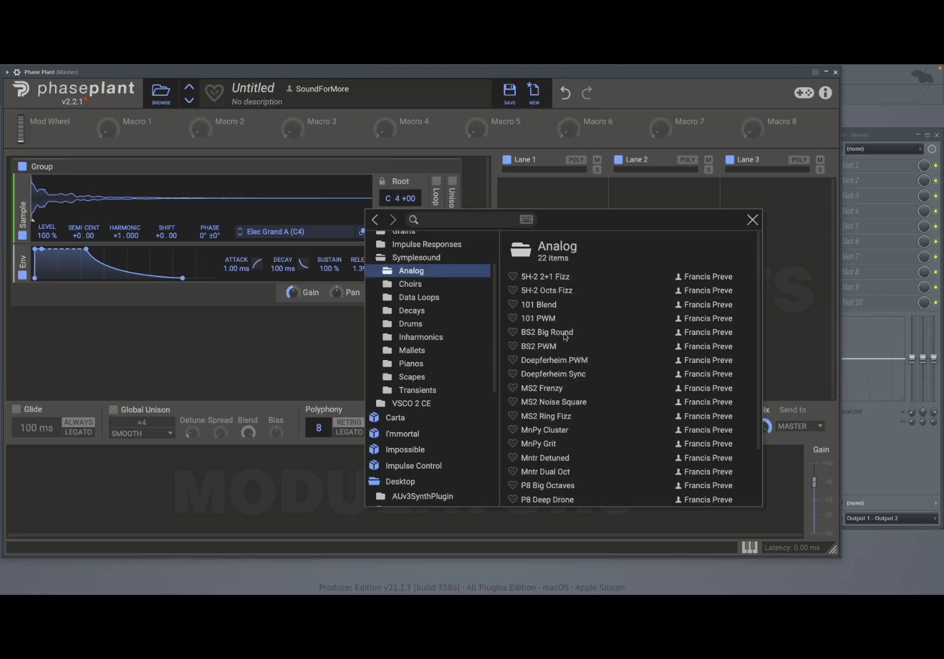
pyautogui.click(431, 285)
pyautogui.click(625, 277)
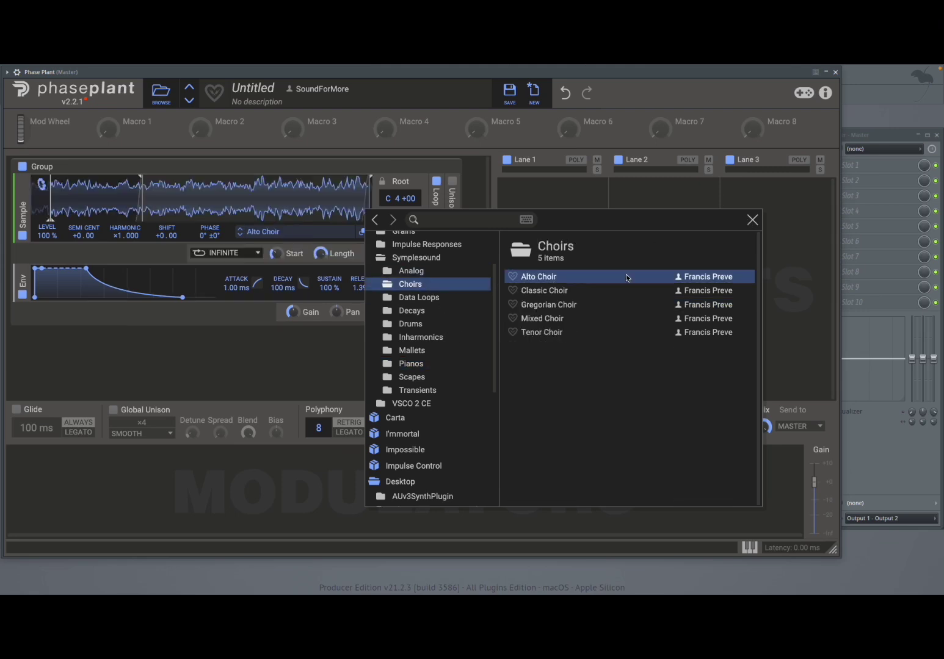
pyautogui.press('Escape')
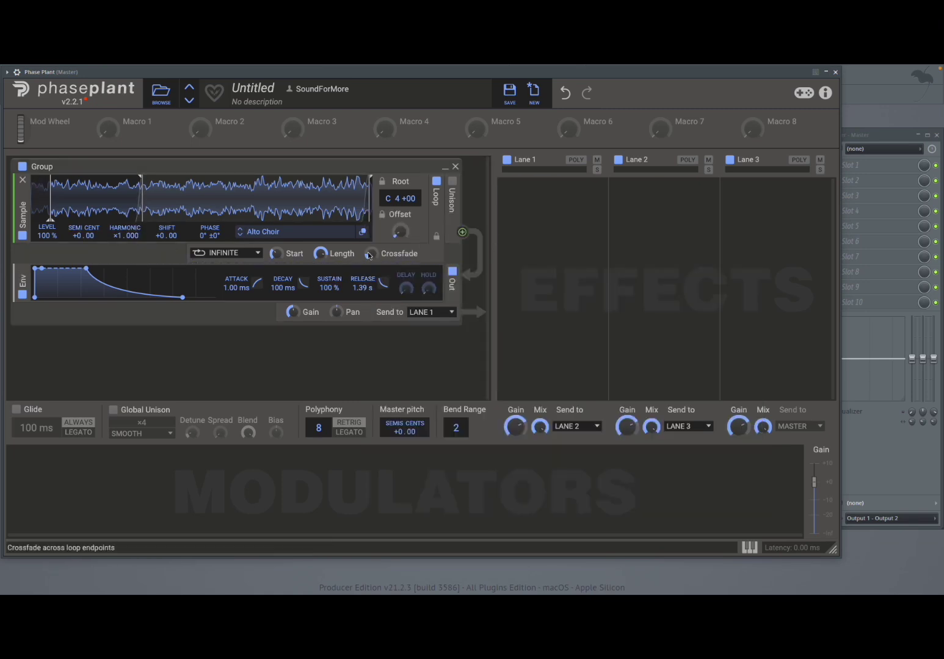
# Step: Add a loop crossfade, move the loop start to 24%, and enable Unison
pyautogui.moveTo(368, 255); pyautogui.dragTo(369, 235)
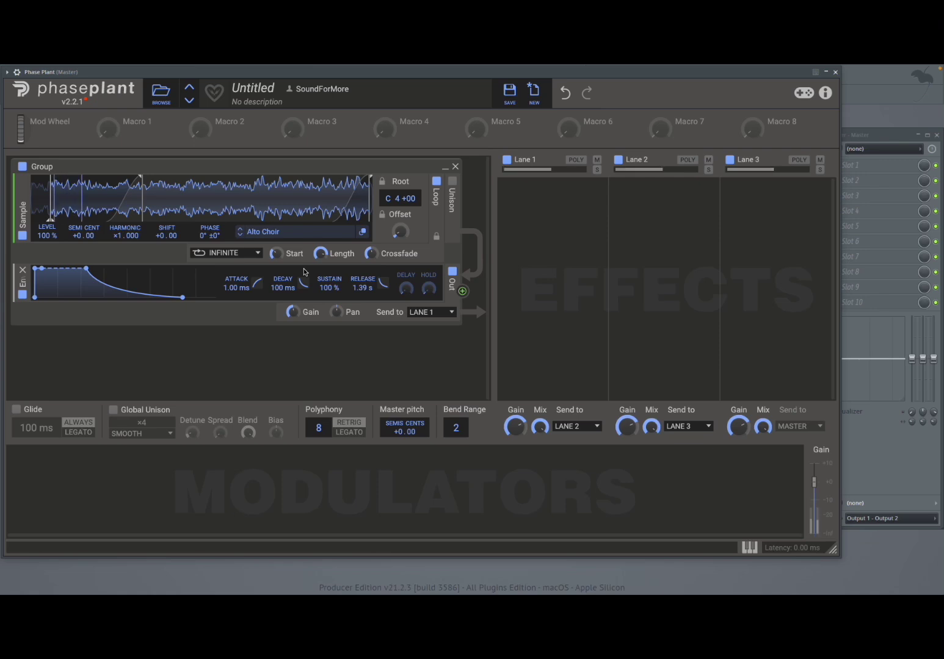
pyautogui.moveTo(276, 253)
pyautogui.mouseDown()
pyautogui.moveTo(276, 241)
pyautogui.moveTo(279, 259)
pyautogui.mouseUp()
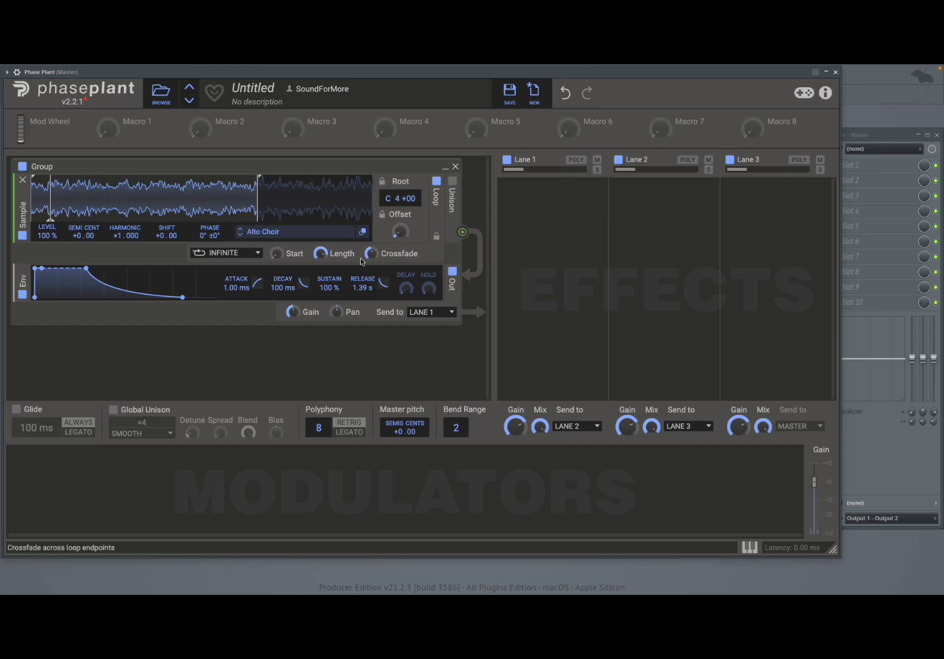
pyautogui.click(452, 181)
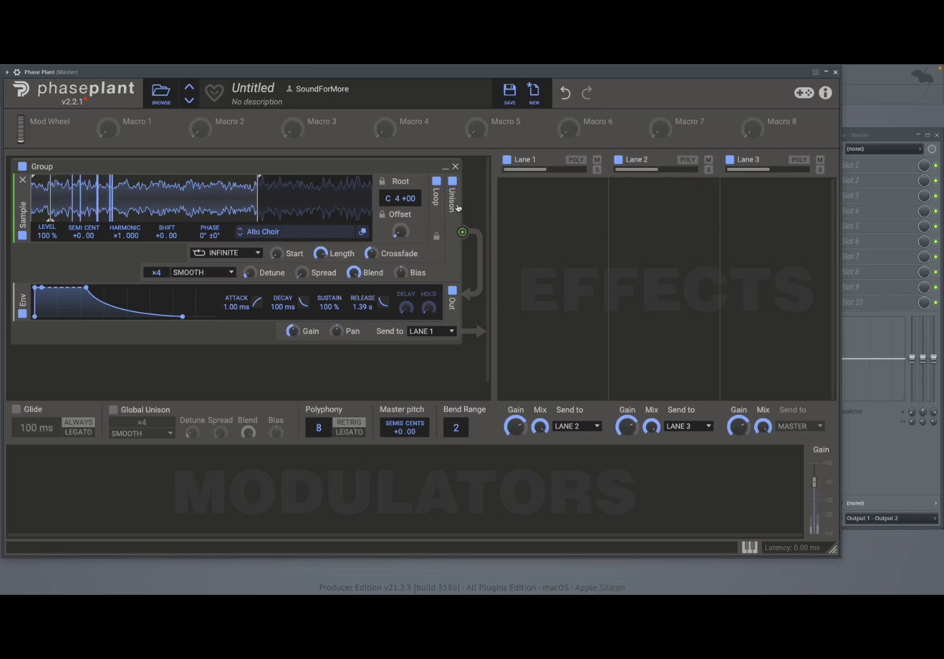
# Step: Insert a Reverb into the empty effect slot of Lane 1
pyautogui.click(566, 249)
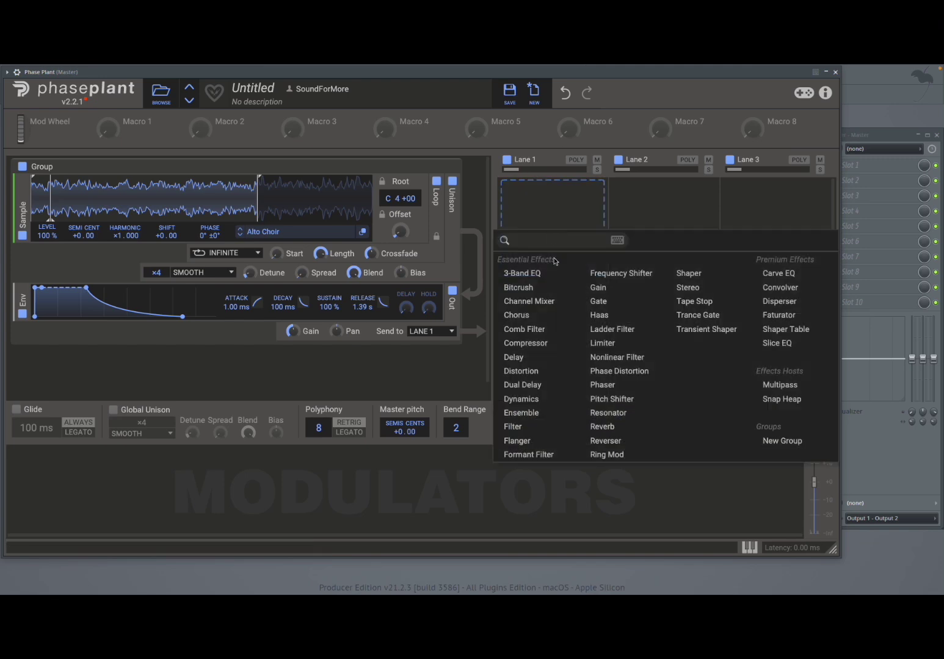
pyautogui.click(598, 428)
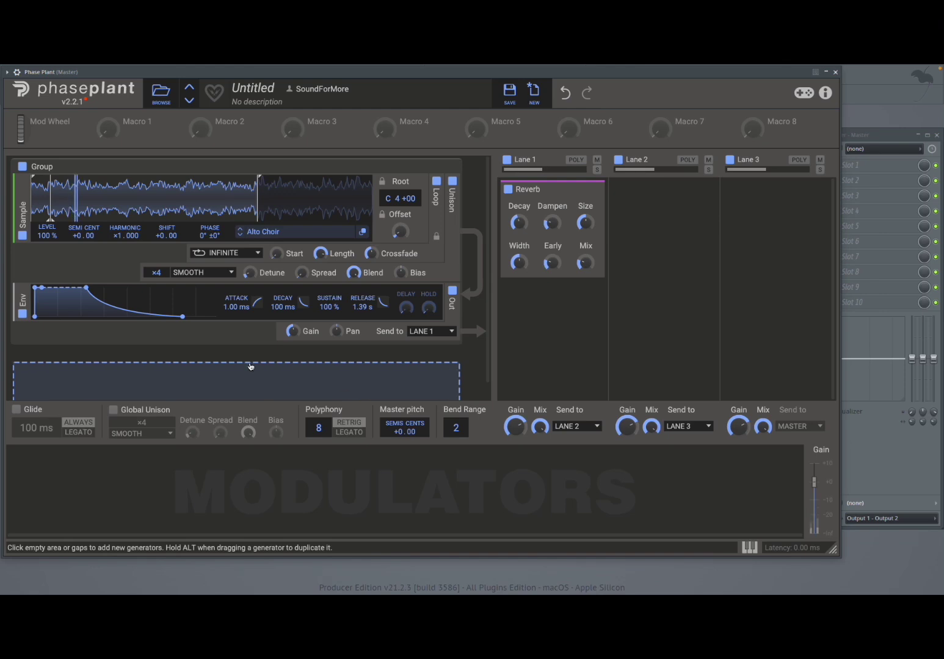
pyautogui.click(249, 367)
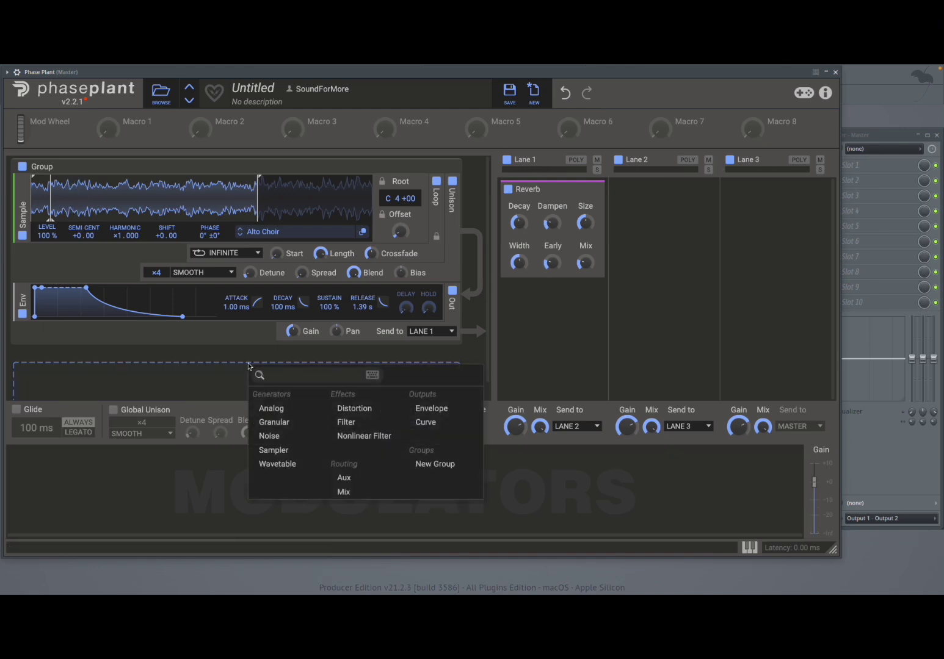
pyautogui.click(285, 406)
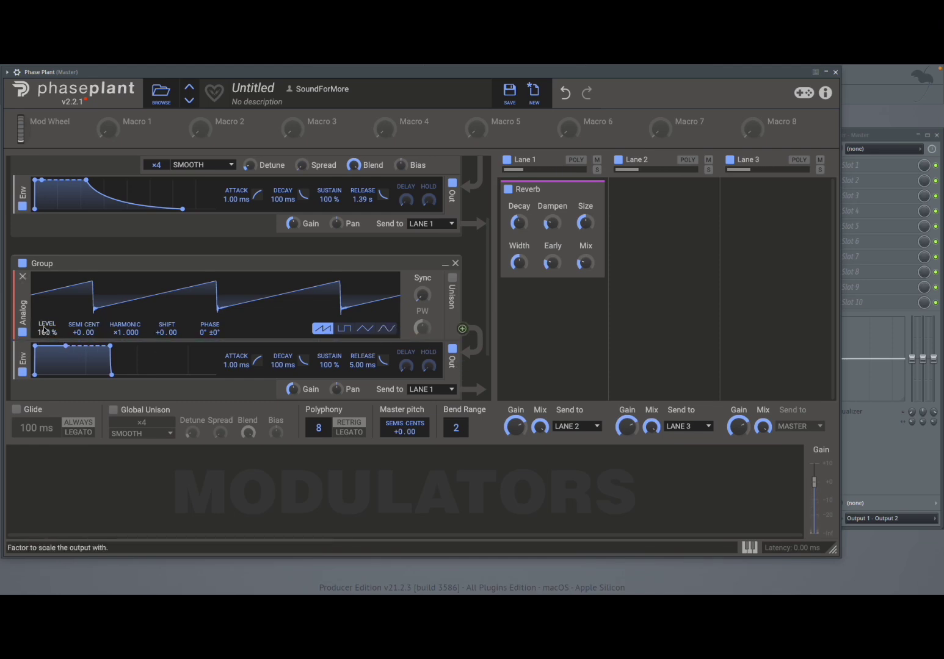
pyautogui.moveTo(48, 328); pyautogui.dragTo(47, 359)
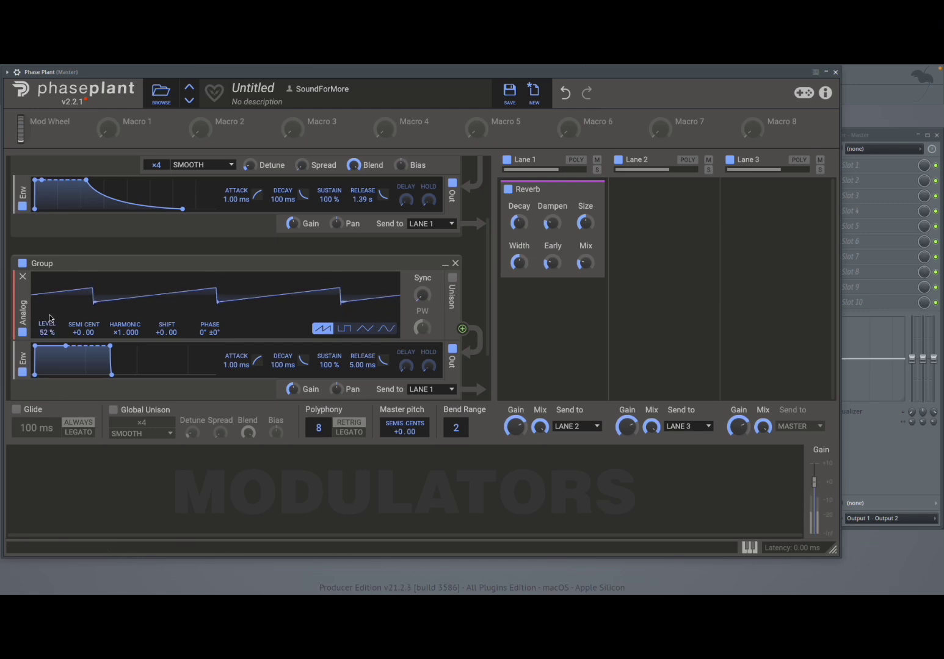
pyautogui.moveTo(51, 318); pyautogui.dragTo(51, 325)
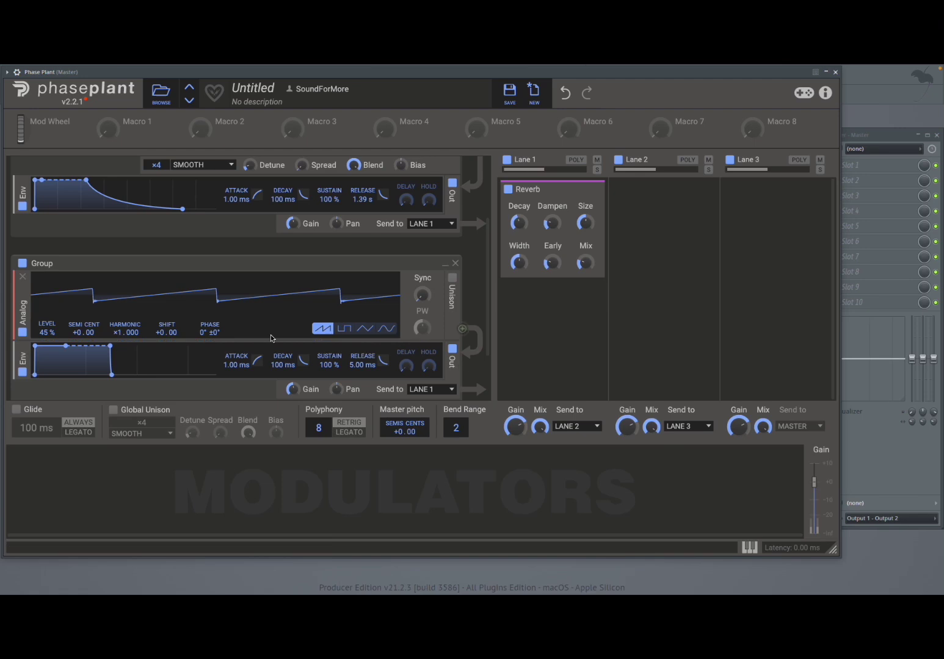
pyautogui.click(342, 329)
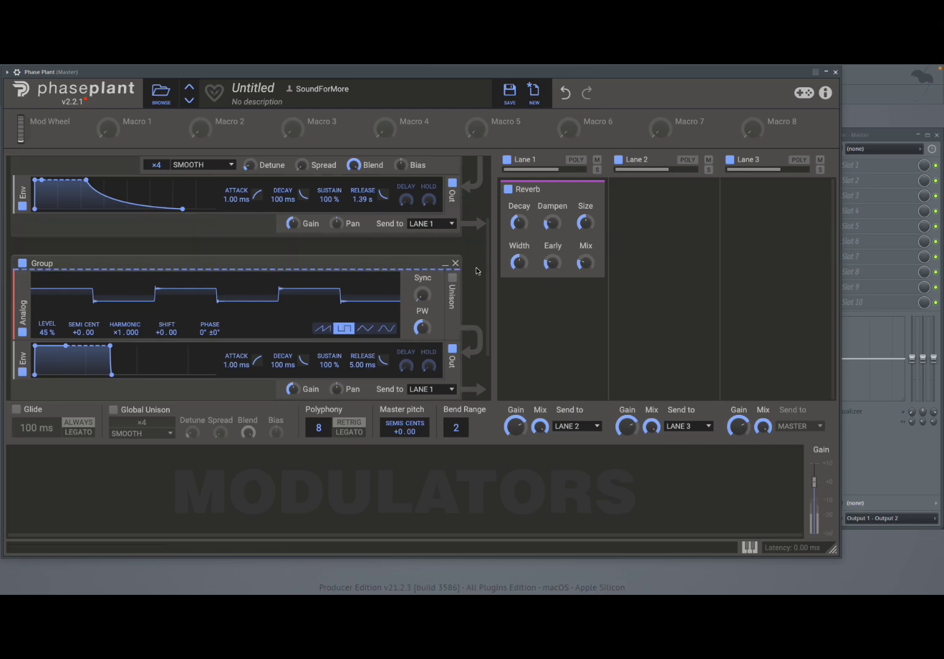
pyautogui.click(455, 263)
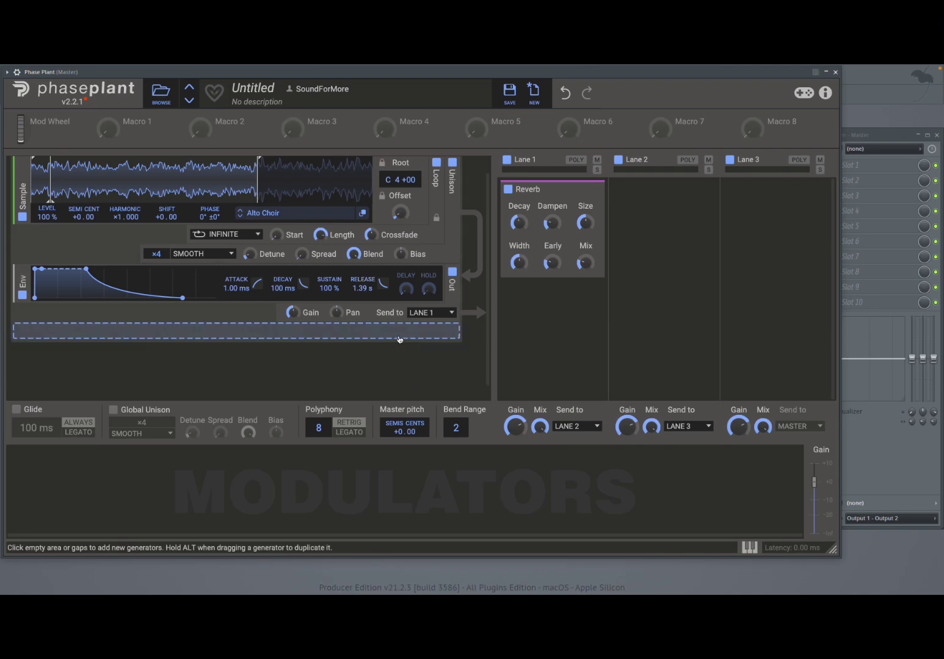
# Step: Add an empty Sampler generator and load Inharmonic 4 from the Inharmonics folder into it
pyautogui.click(398, 336)
pyautogui.click(424, 421)
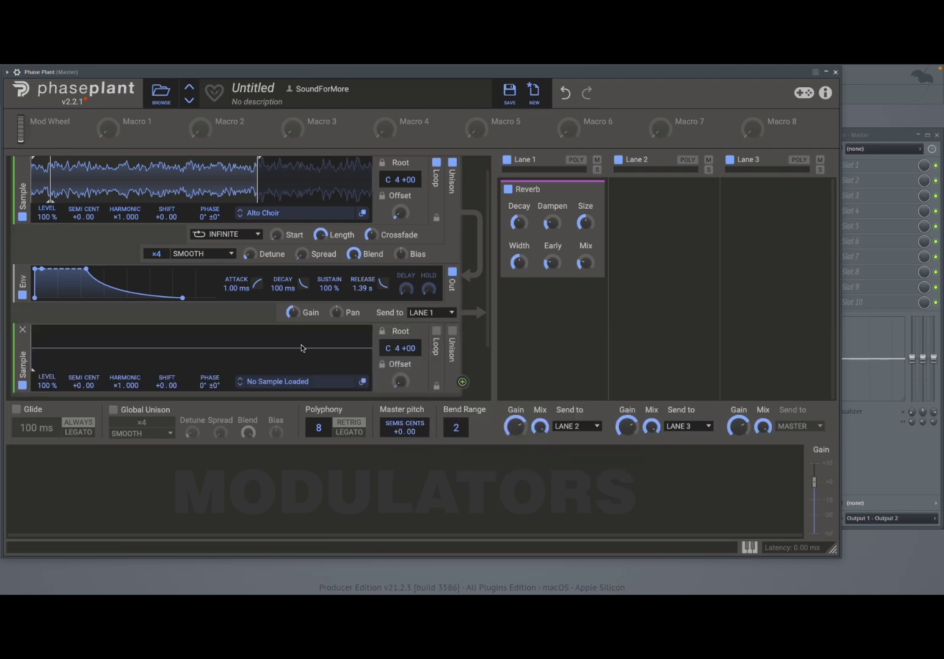
pyautogui.scroll(-2, 305, 348)
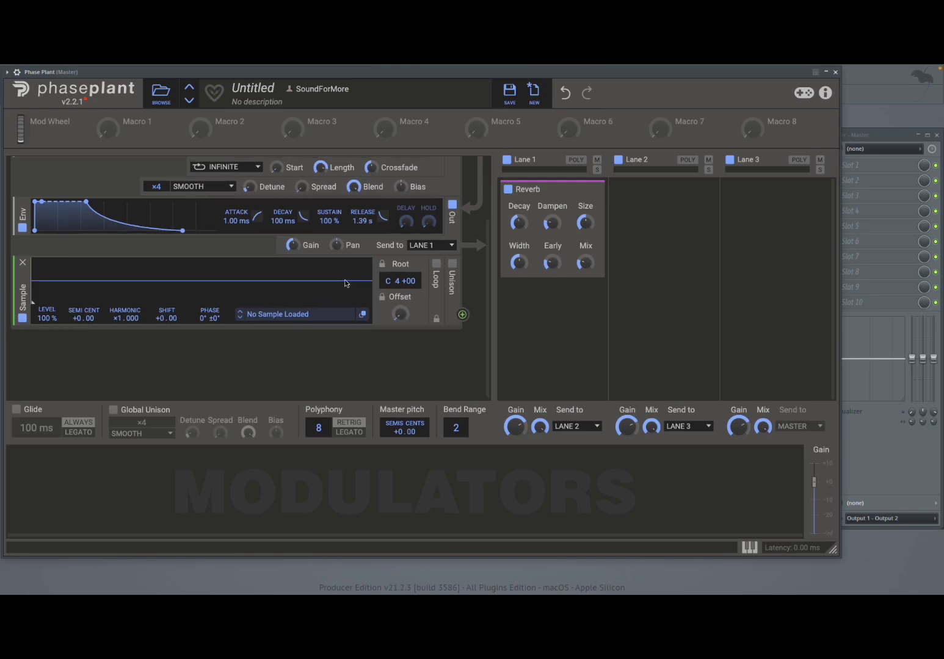
pyautogui.scroll(3, 348, 283)
pyautogui.scroll(-2, 345, 282)
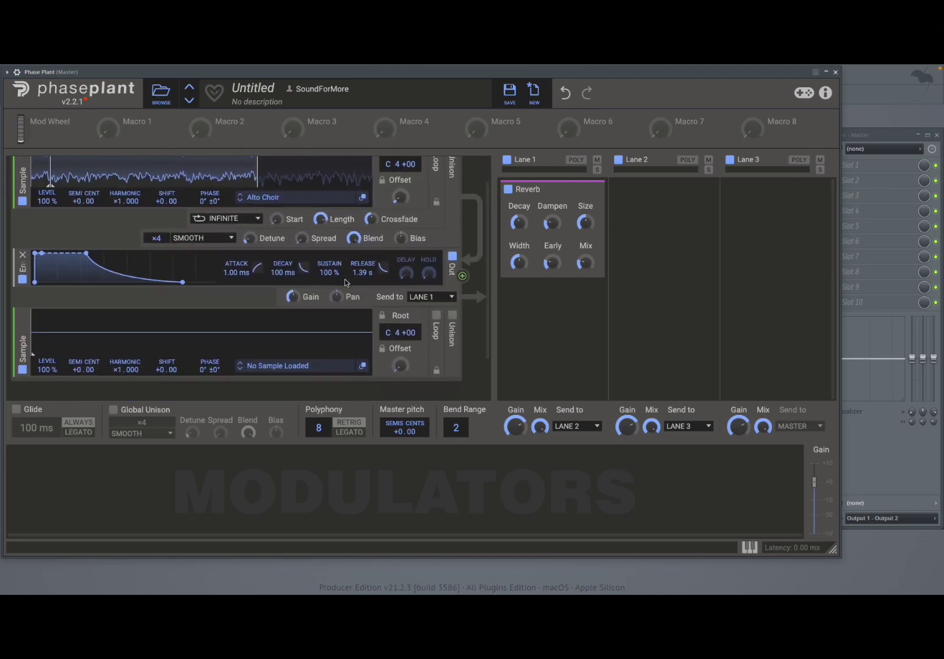
pyautogui.click(289, 368)
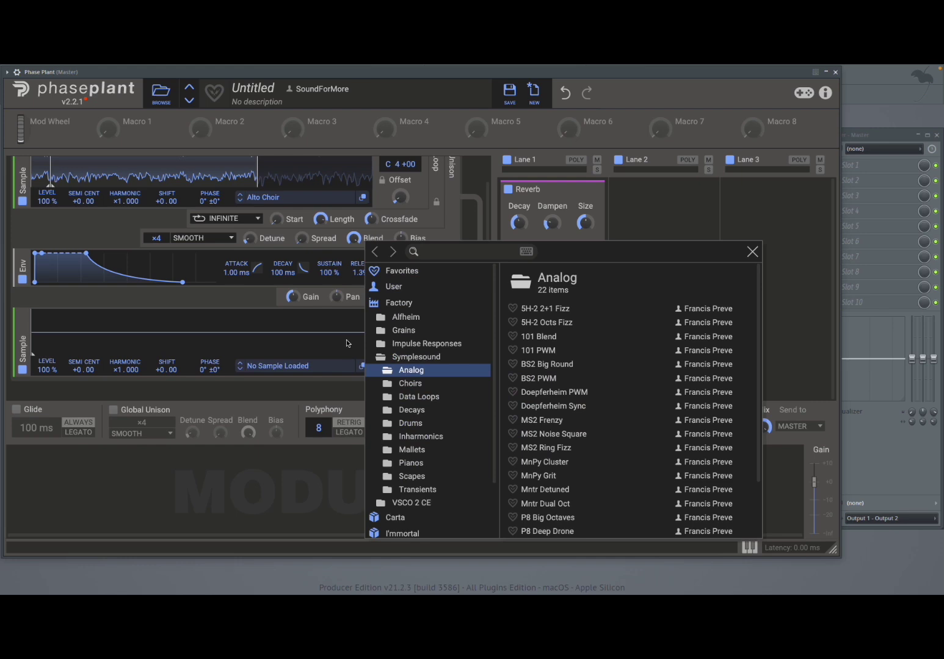
pyautogui.click(421, 436)
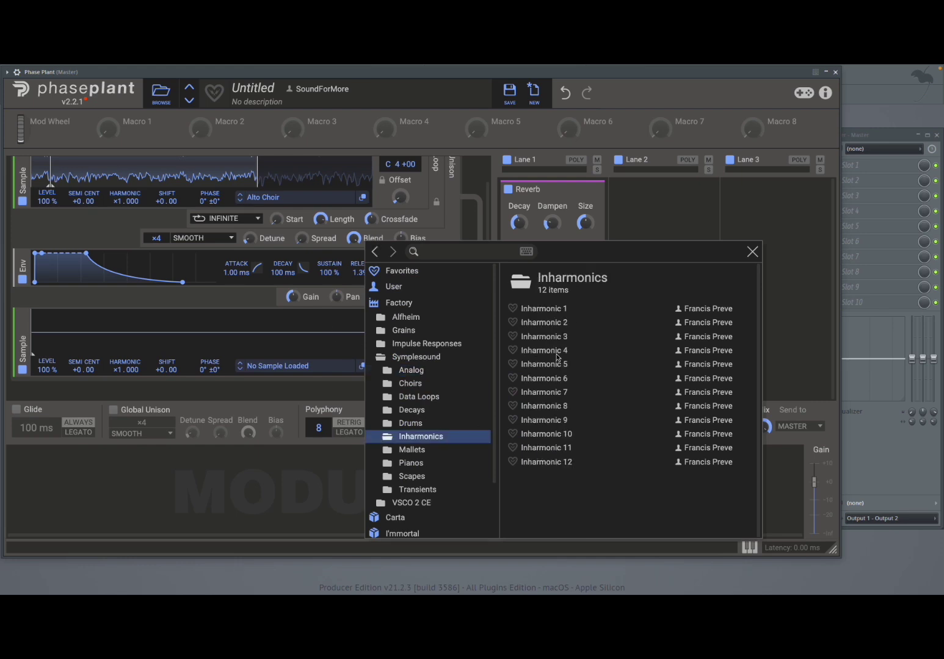
pyautogui.click(543, 351)
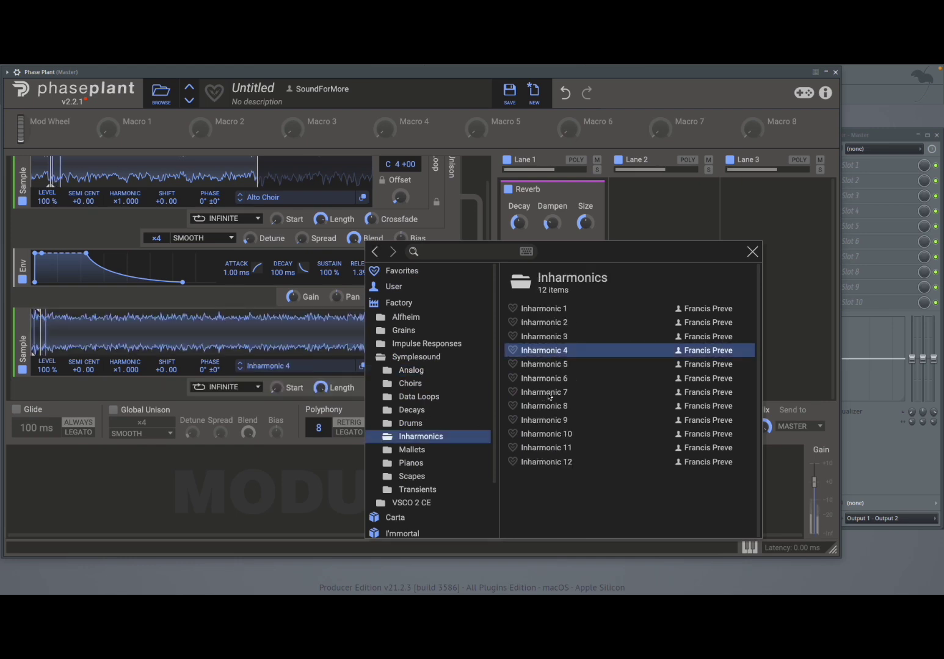
pyautogui.click(752, 252)
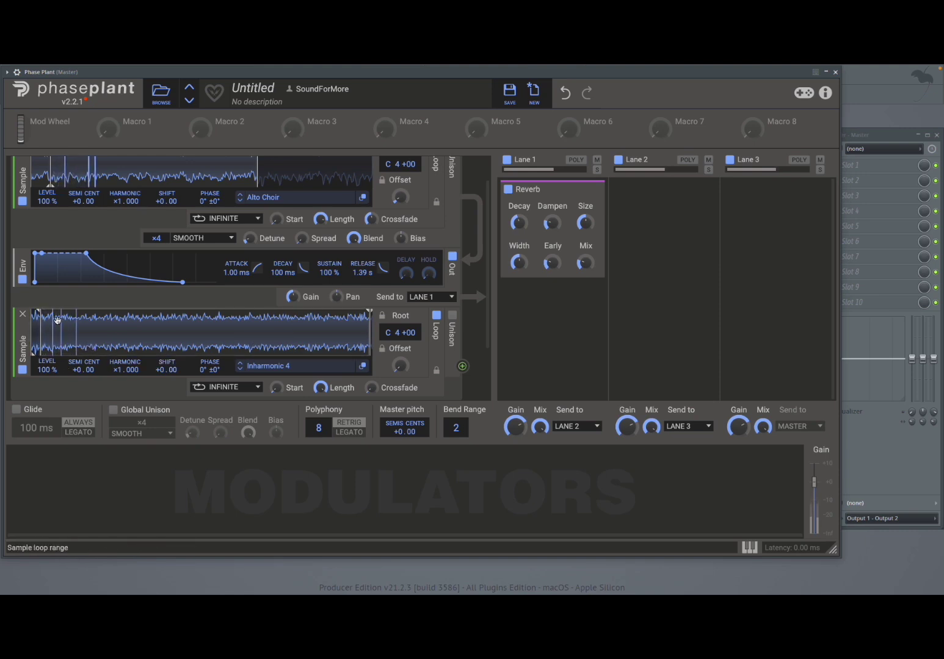
# Step: Disable the Alto Choir generator and load Tenor Choir from Choirs into the second sampler
pyautogui.click(22, 204)
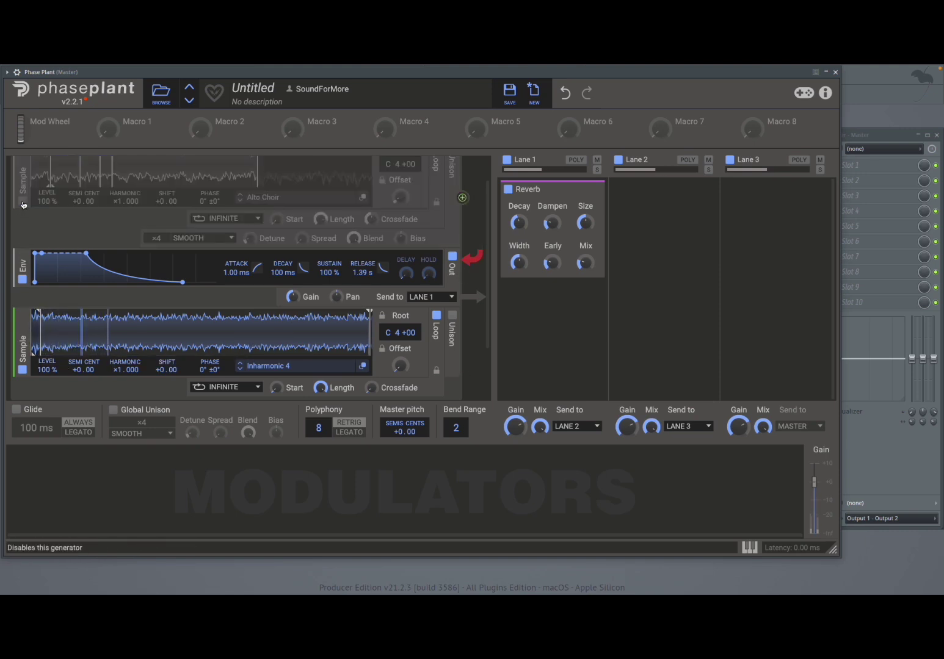
pyautogui.click(278, 367)
pyautogui.click(554, 409)
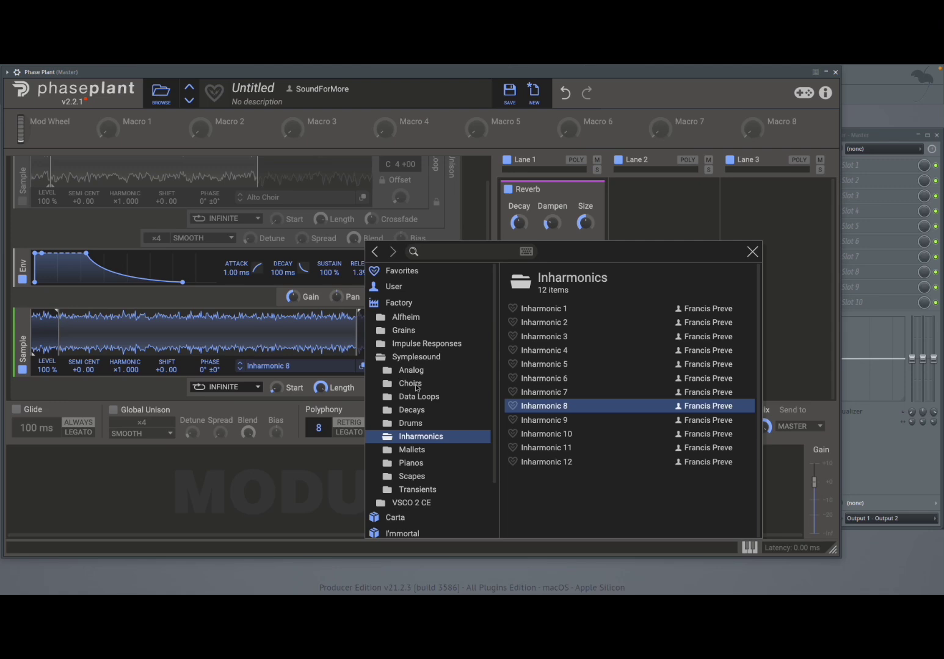
pyautogui.click(410, 383)
pyautogui.click(541, 364)
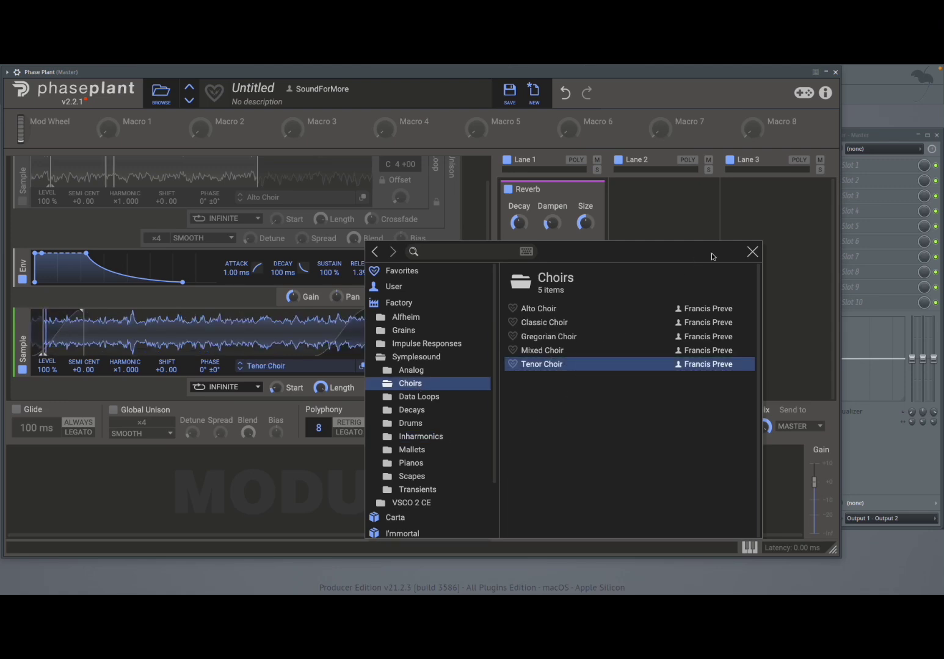
pyautogui.click(753, 252)
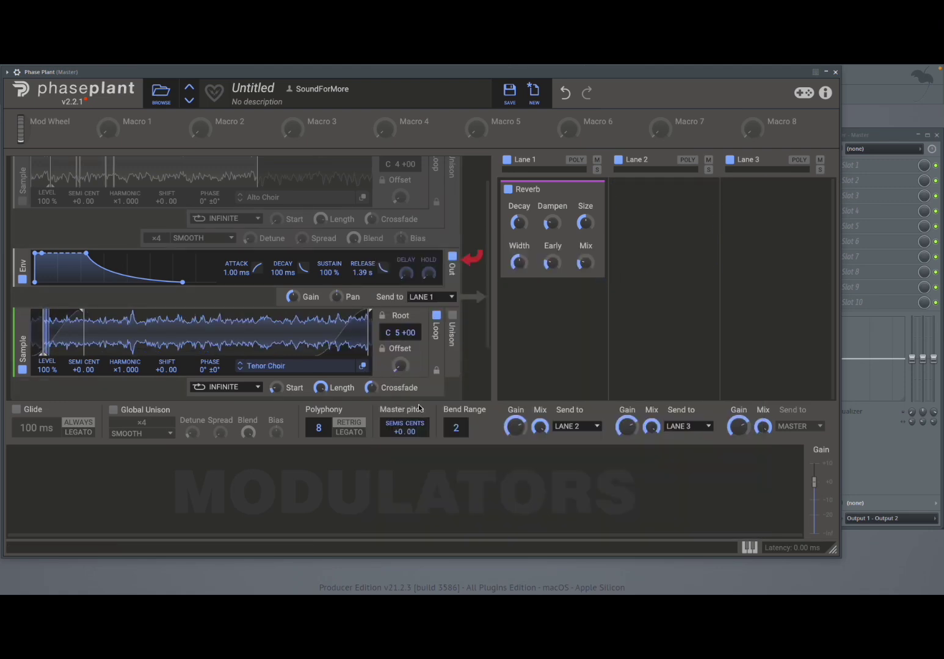
# Step: Re-enable Alto Choir, lower its level to 0.1 %, and delete the Tenor Choir sampler
pyautogui.scroll(-2, 228, 348)
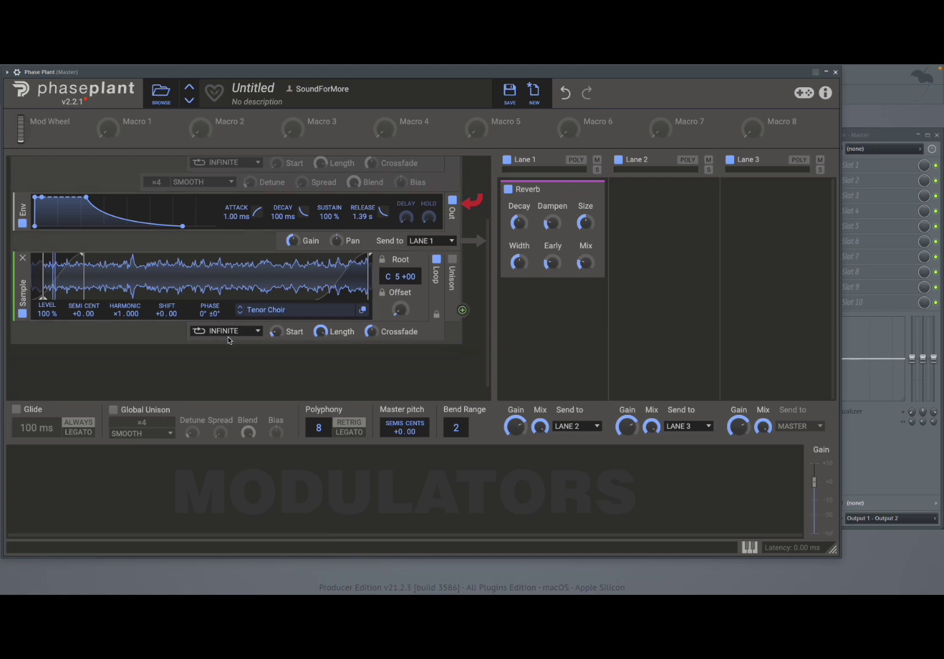
pyautogui.scroll(3, 244, 332)
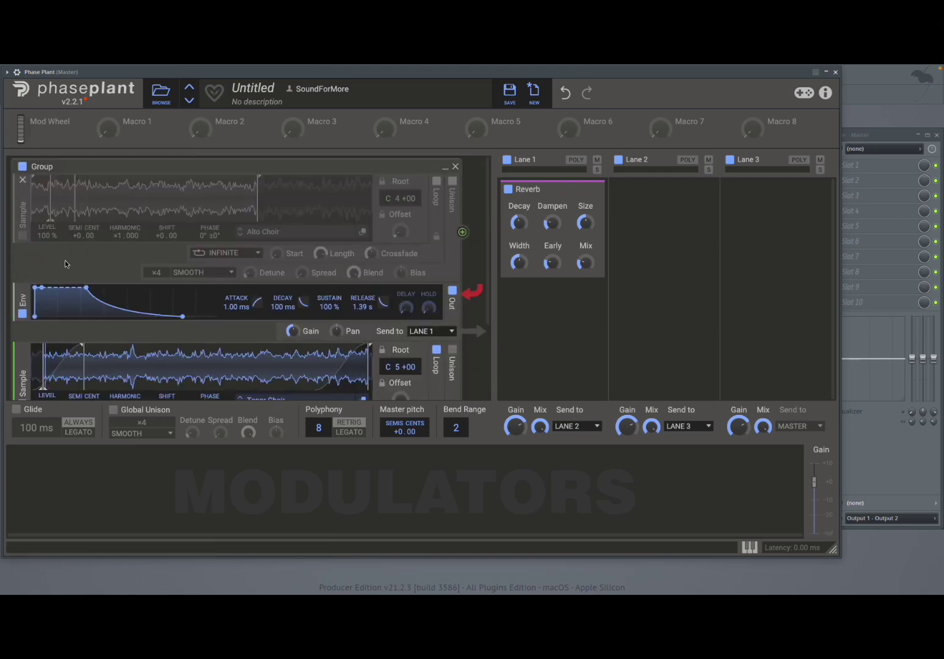
pyautogui.click(20, 233)
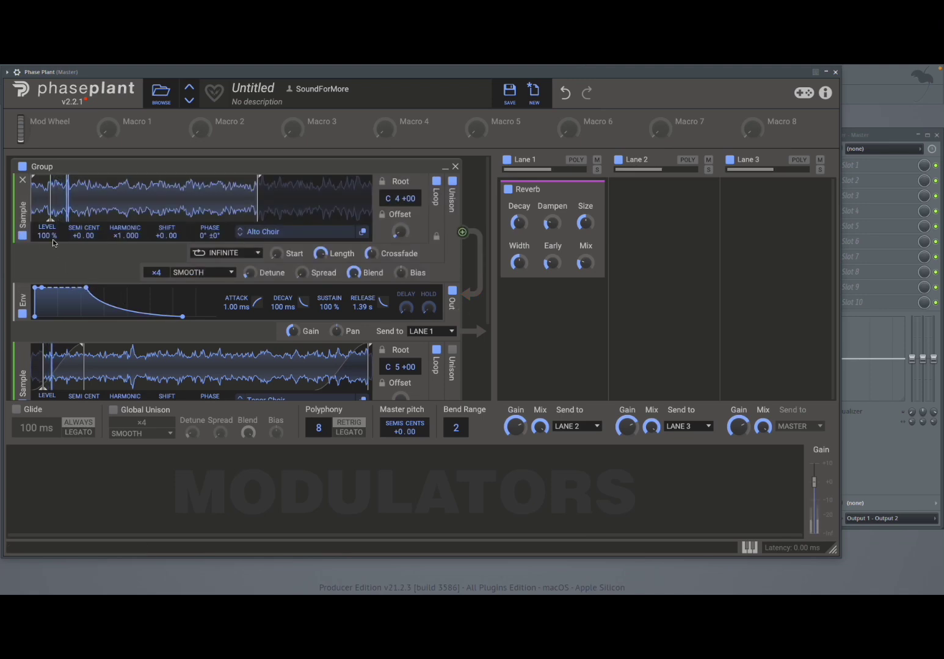
pyautogui.moveTo(48, 236); pyautogui.dragTo(48, 247)
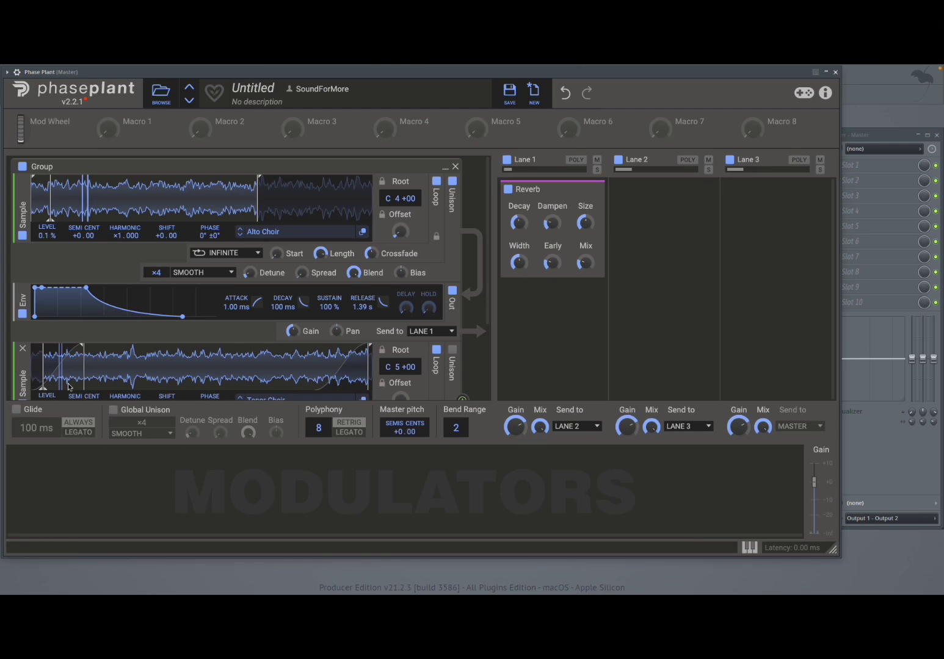
pyautogui.scroll(-3, 67, 384)
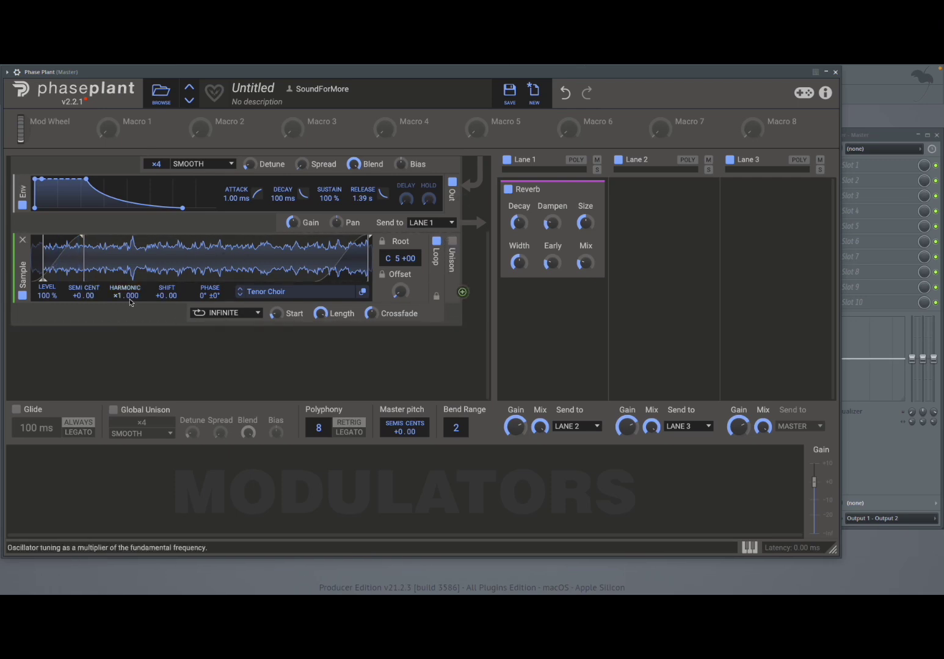
pyautogui.click(22, 239)
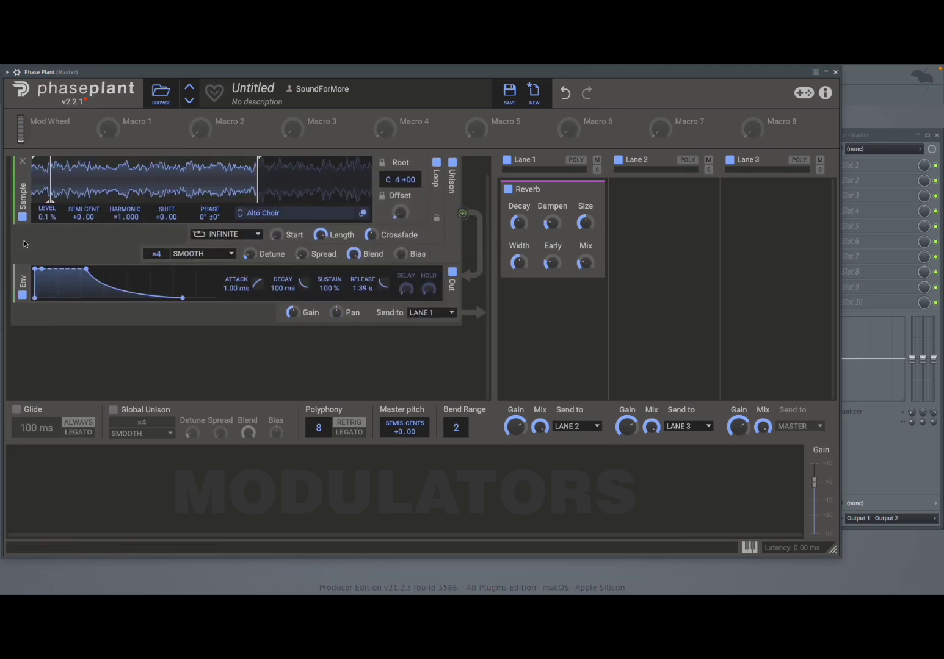
# Step: Add an empty Sampler generator in its own group below Alto Choir
pyautogui.click(275, 352)
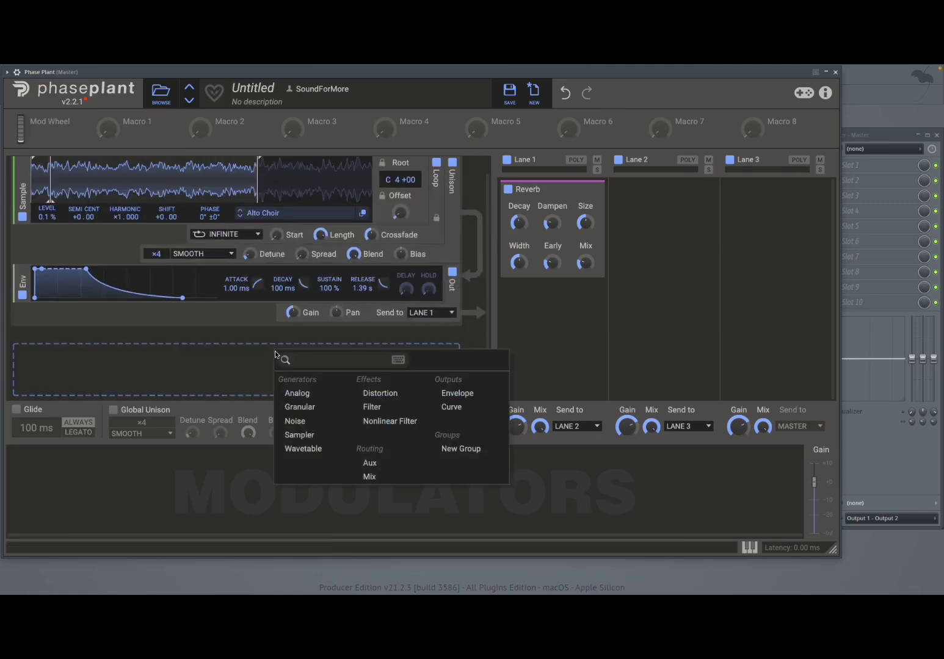
pyautogui.click(317, 434)
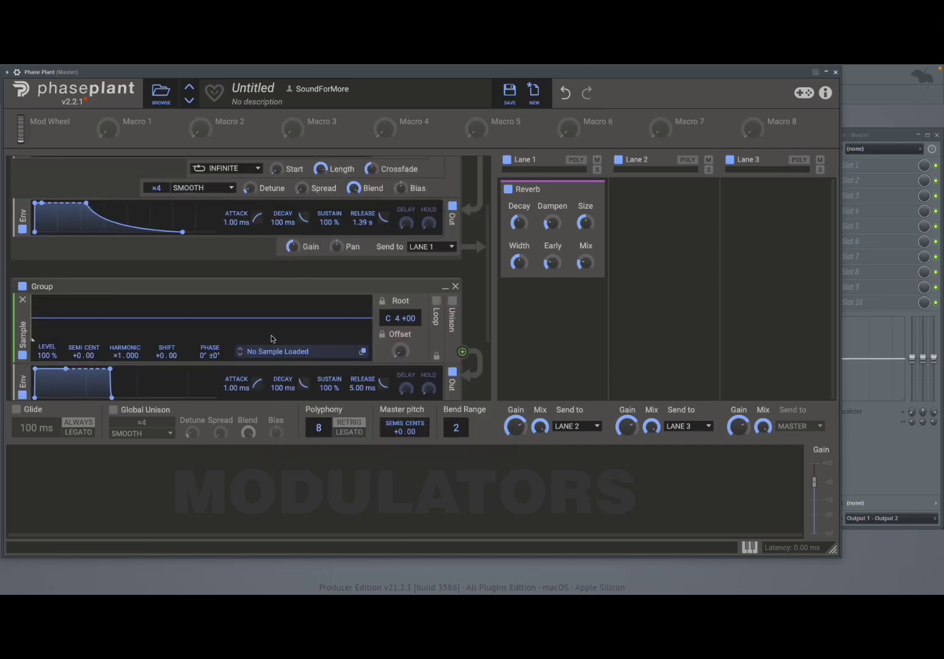
pyautogui.scroll(2, 238, 299)
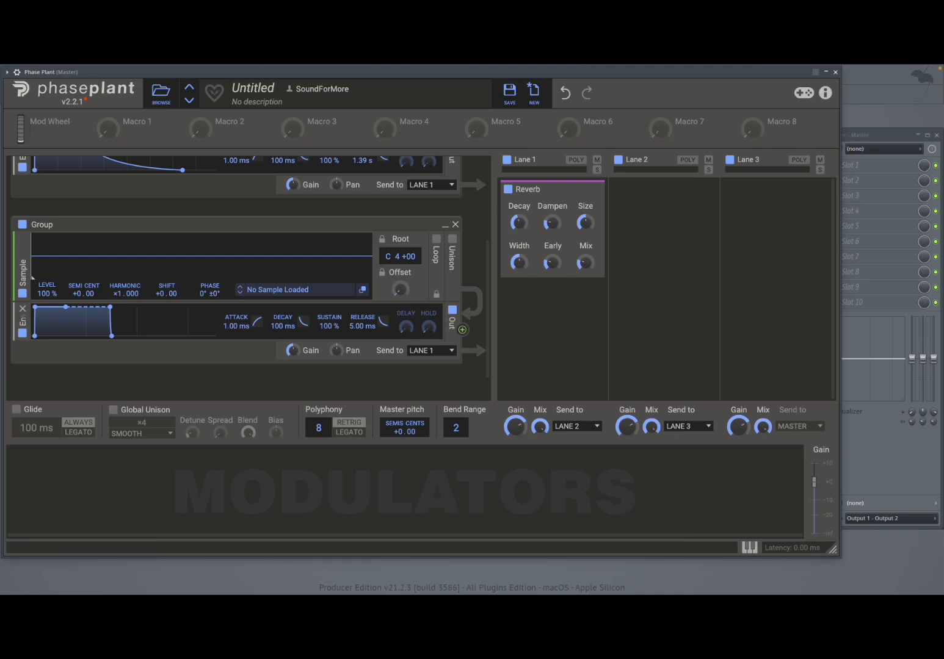
pyautogui.scroll(-2, 194, 229)
pyautogui.scroll(7, 190, 234)
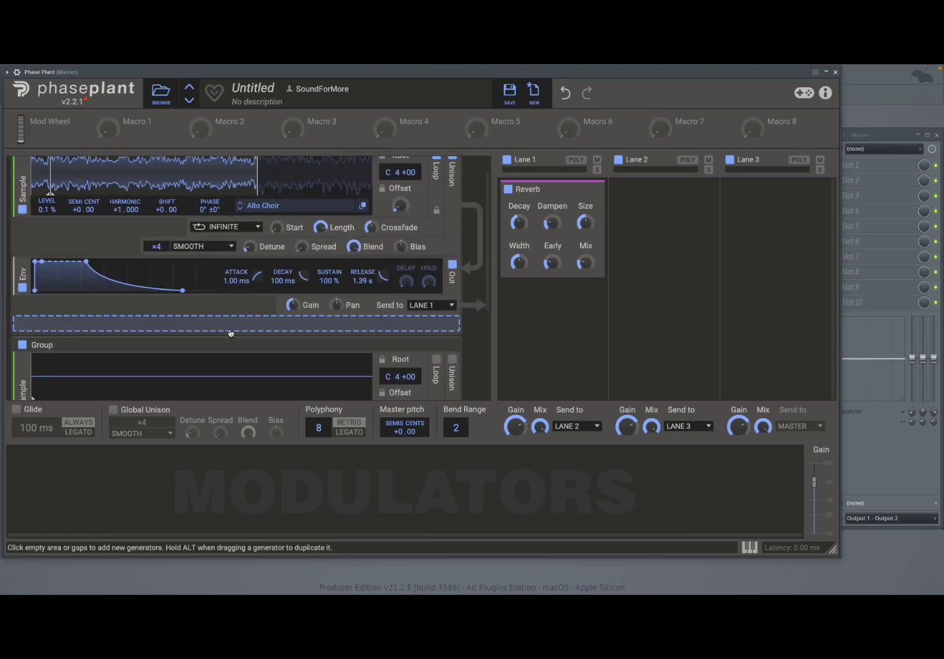
# Step: Add another Sampler above the group, then remove it, keeping the empty grouped Sampler
pyautogui.click(147, 321)
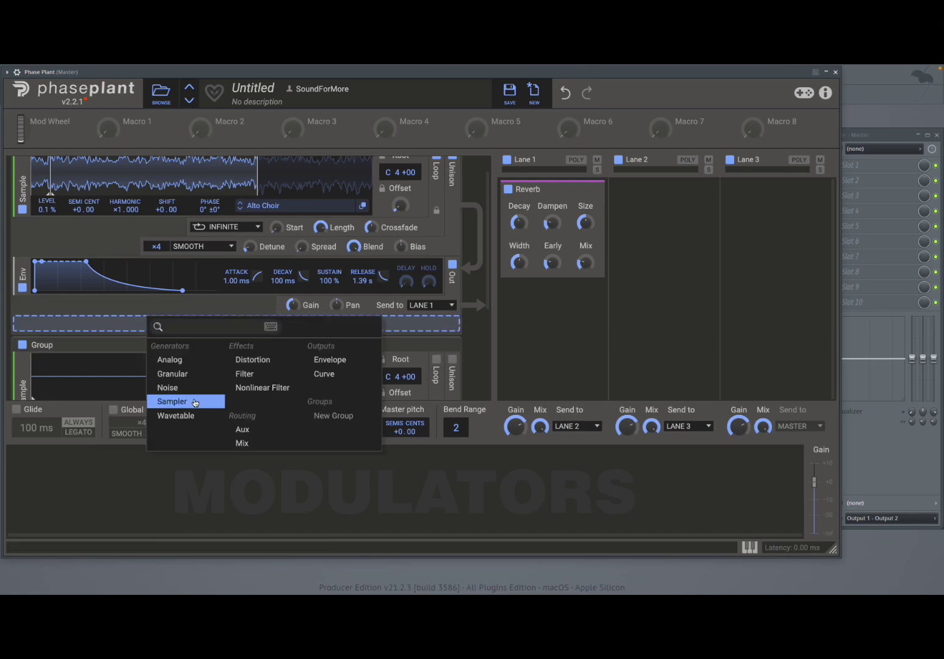
pyautogui.click(177, 401)
pyautogui.scroll(-3, 141, 337)
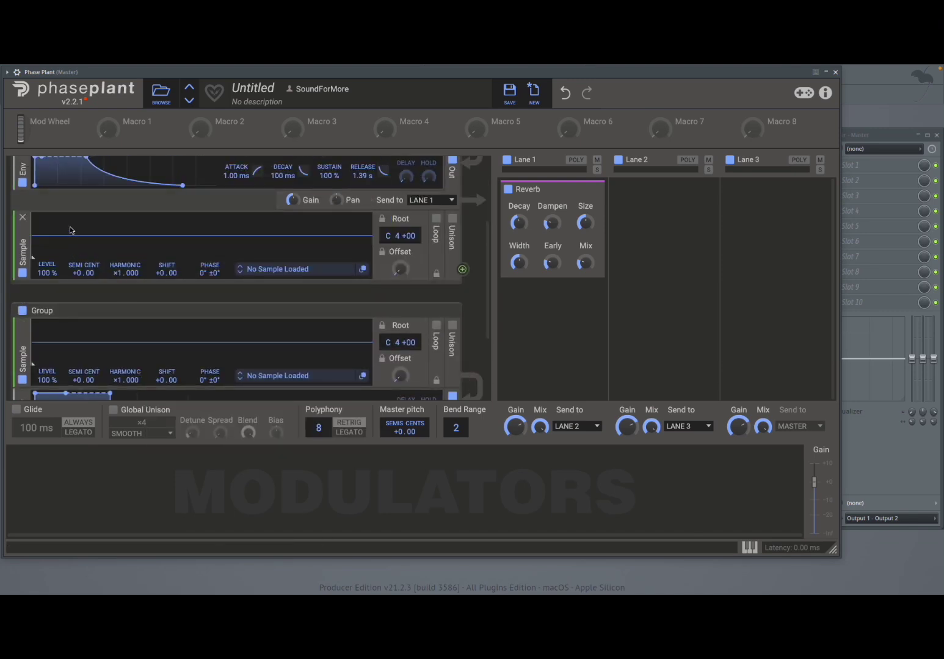
pyautogui.scroll(1, 44, 227)
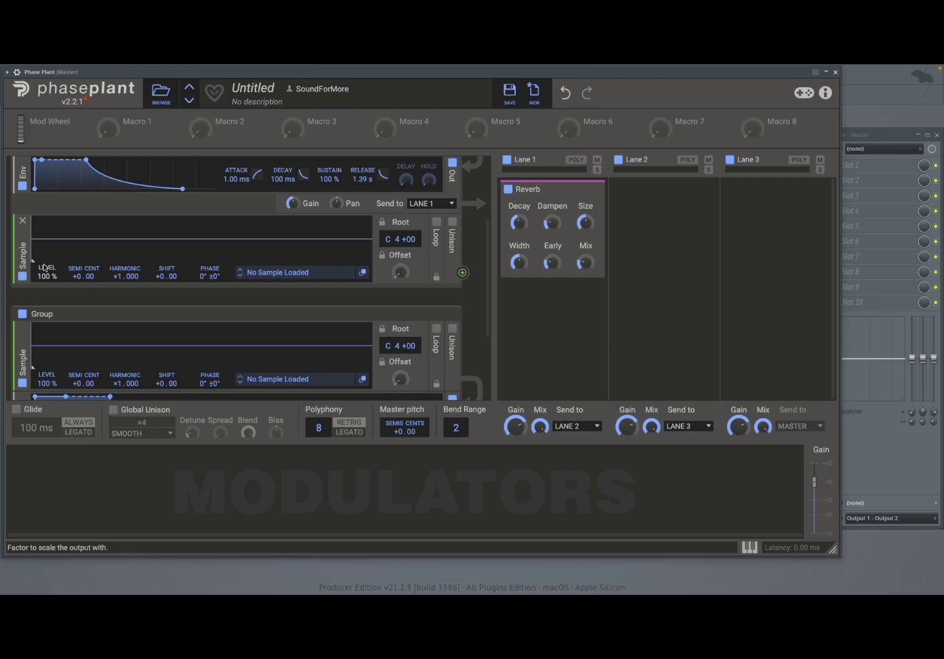
pyautogui.scroll(1, 126, 322)
pyautogui.scroll(1, 126, 321)
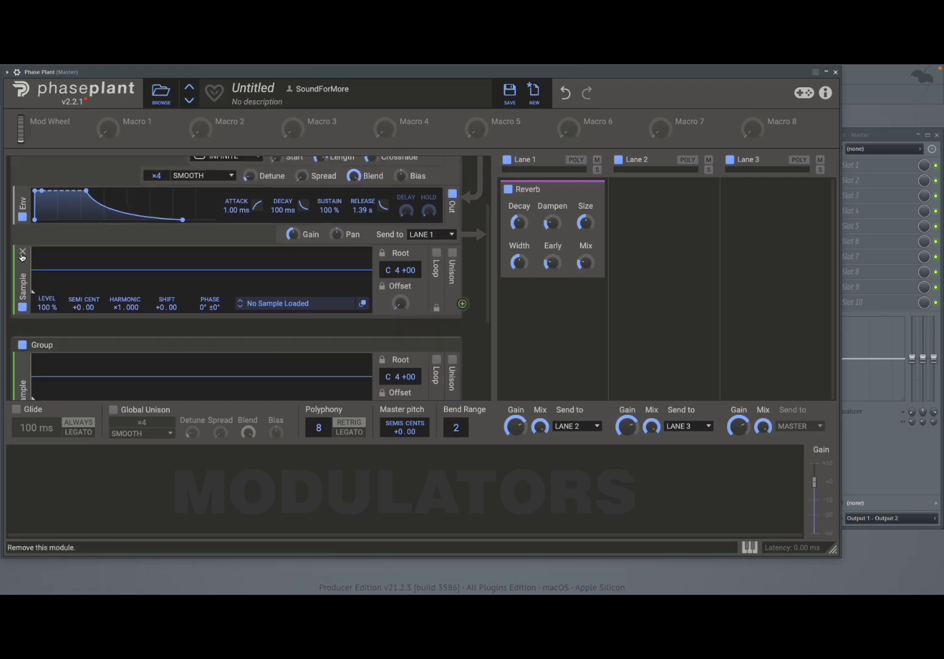
pyautogui.click(22, 251)
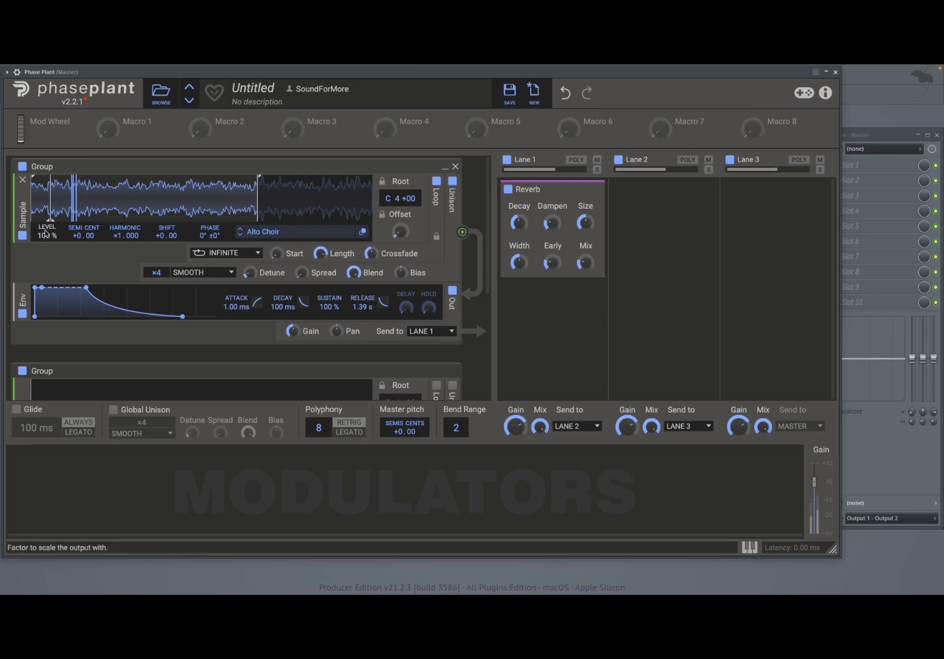
pyautogui.scroll(-3, 148, 323)
pyautogui.scroll(-1, 147, 327)
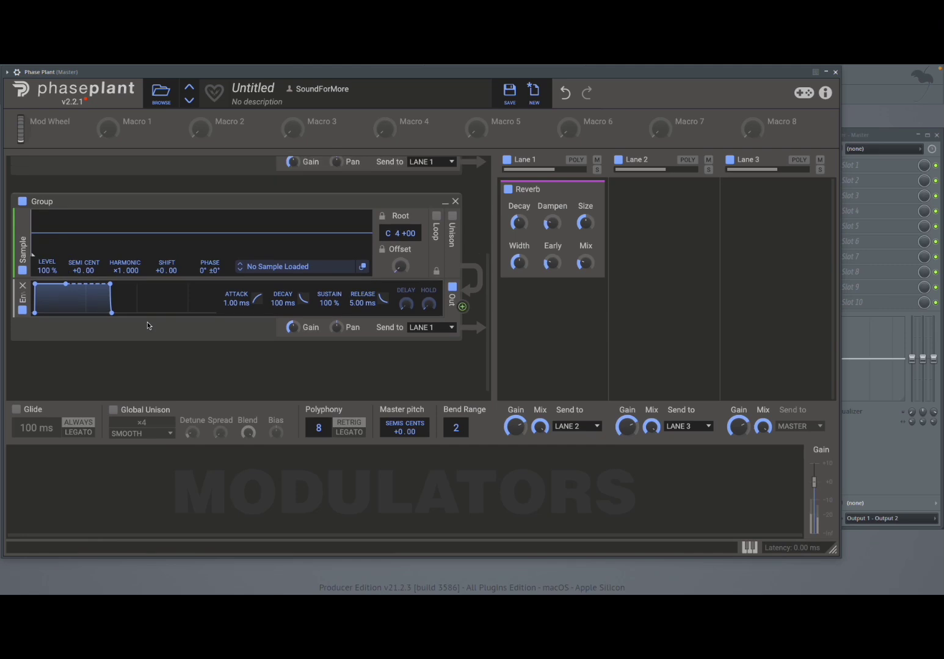
# Step: Try MS2 Frenzy and MnPy Cluster, then settle on Data Loop 12 (100) for the grouped Sampler
pyautogui.click(307, 274)
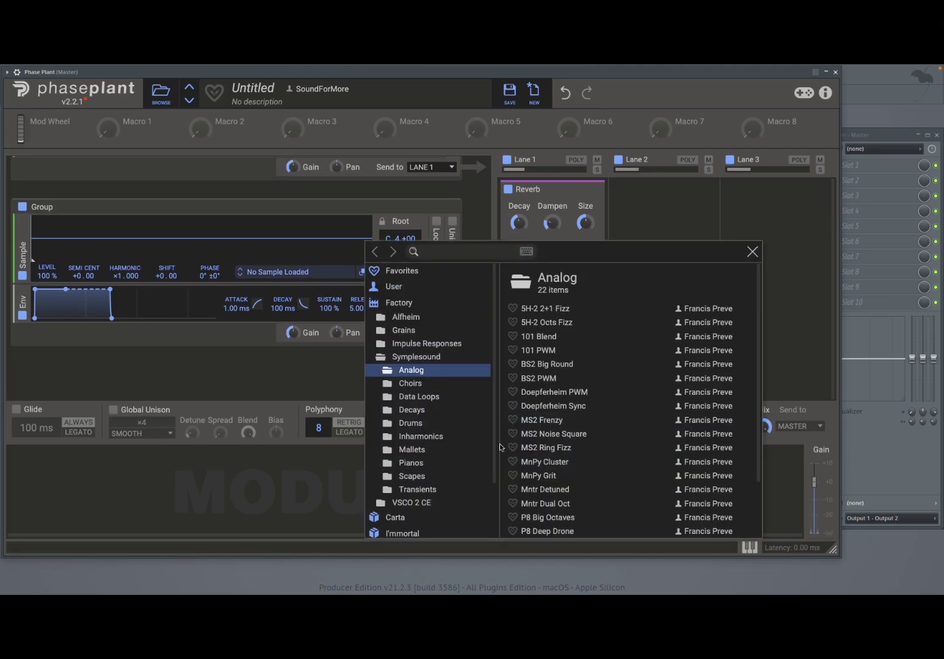
pyautogui.click(567, 422)
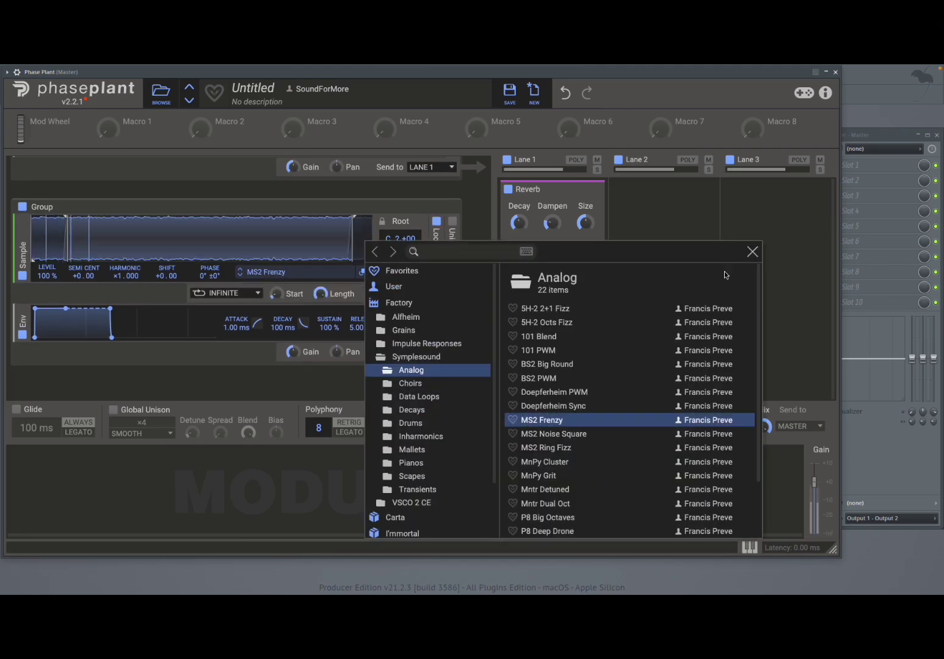
pyautogui.click(752, 251)
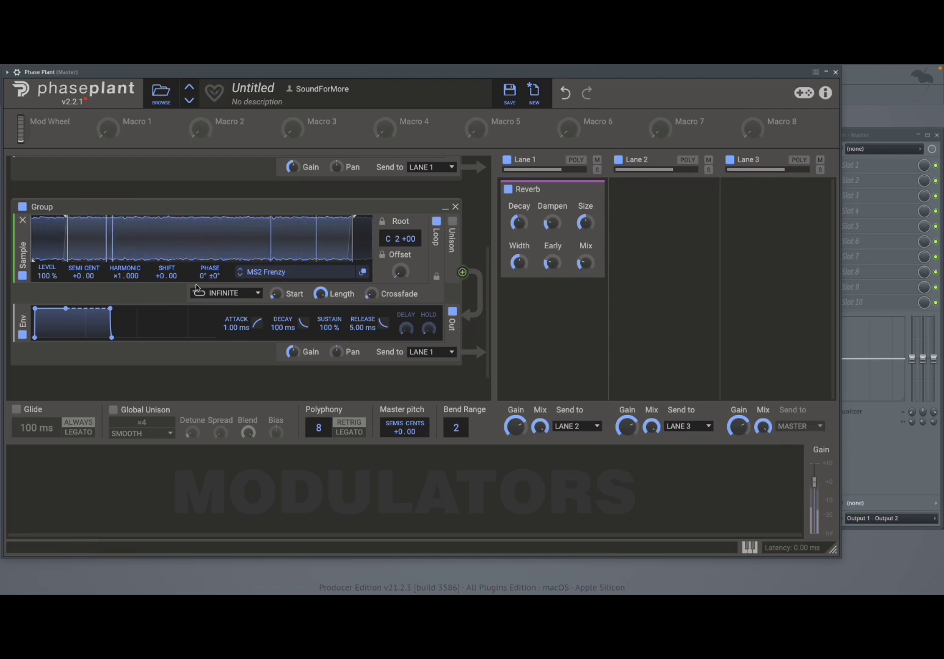
pyautogui.scroll(3, 275, 294)
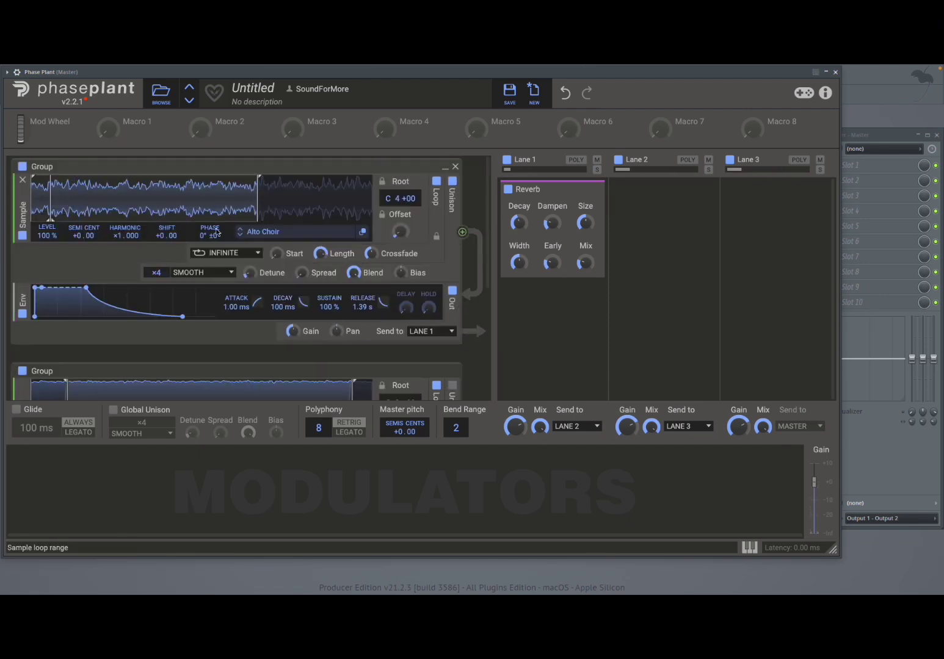
pyautogui.scroll(-3, 216, 224)
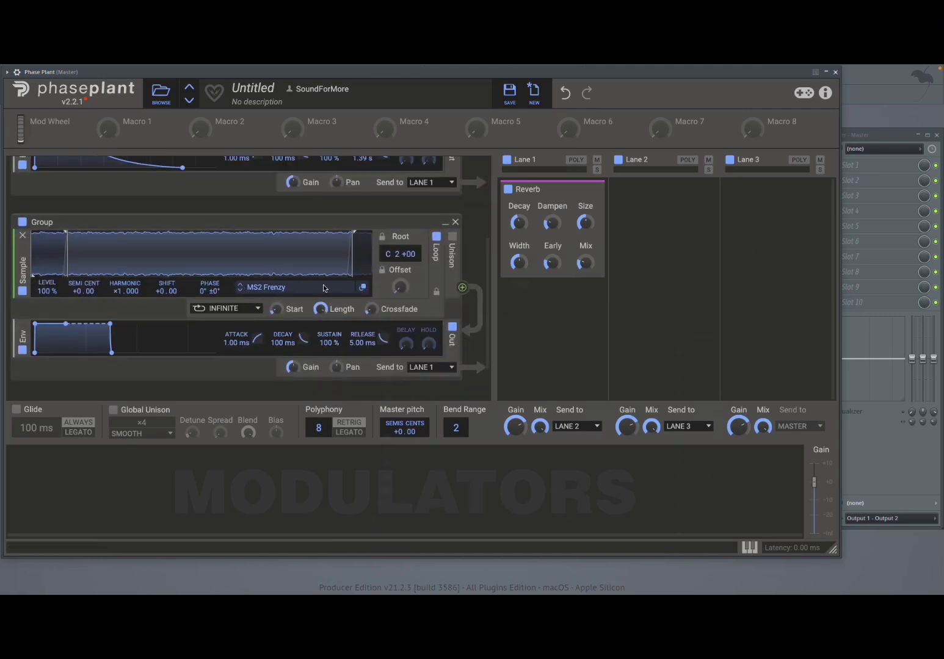
pyautogui.click(325, 288)
pyautogui.click(556, 462)
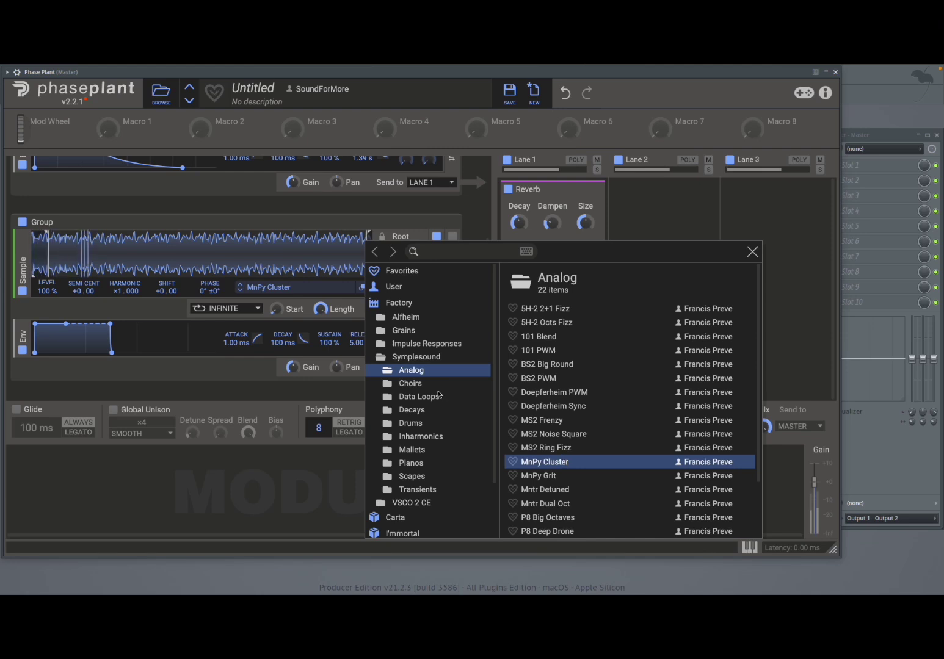
pyautogui.click(418, 397)
pyautogui.click(568, 465)
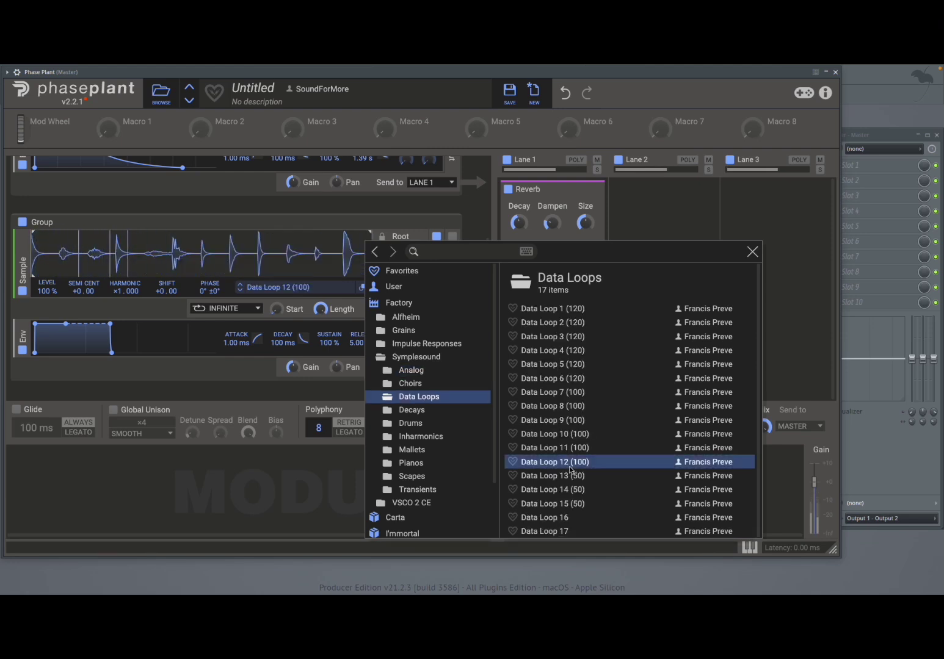
pyautogui.click(752, 251)
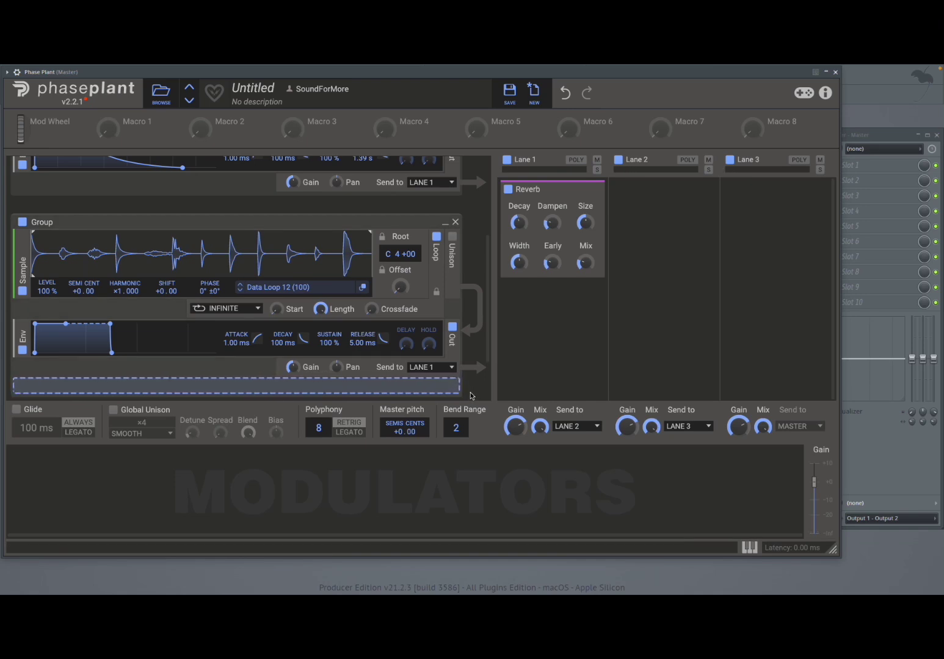
# Step: Delete the group containing the Data Loop 12 Sampler
pyautogui.click(455, 223)
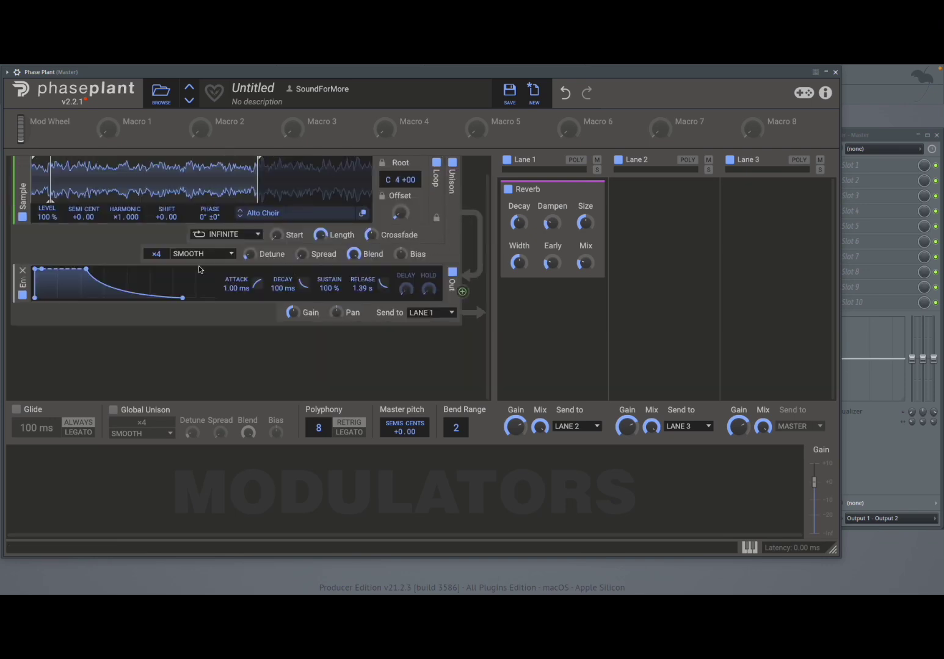